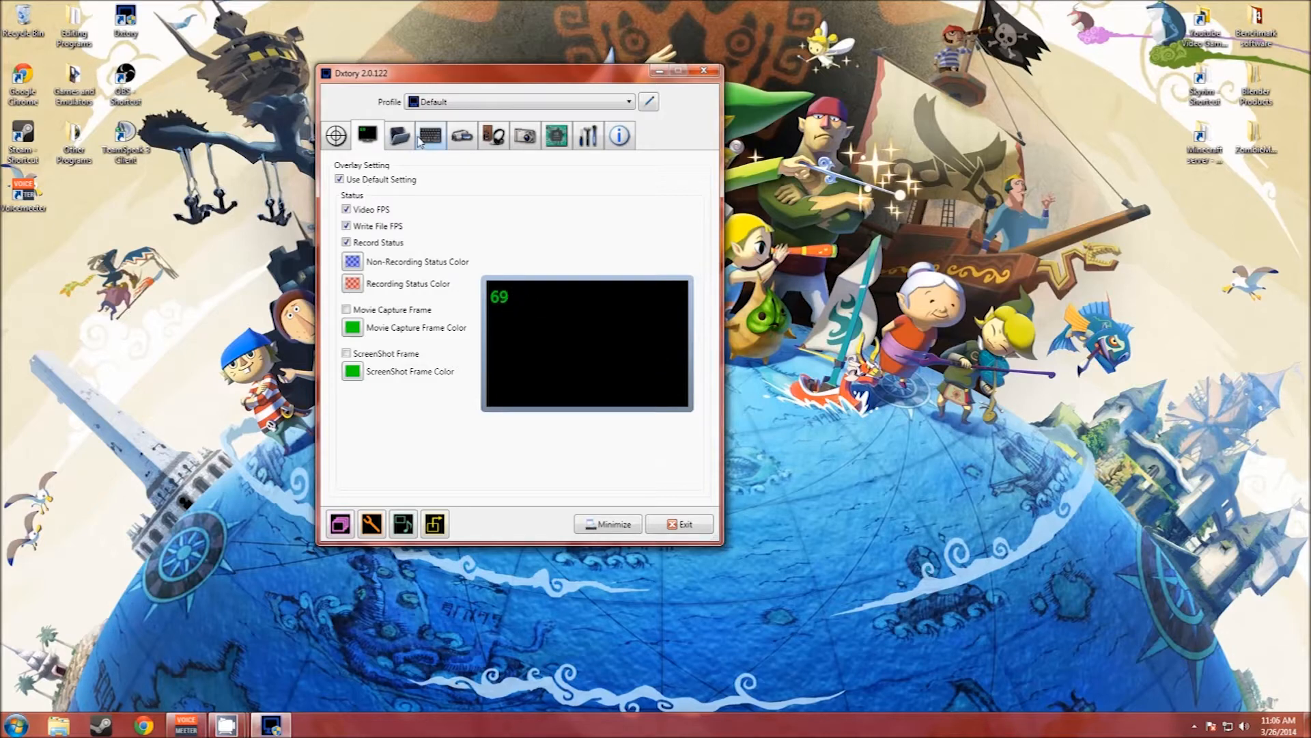
Step: Look at the color choices for the overlay's recording status and close them
left_click(354, 285)
left_click(480, 410)
Step: Remove the D:\Youtube Video Games folder from the folders to save movies
left_click(407, 145)
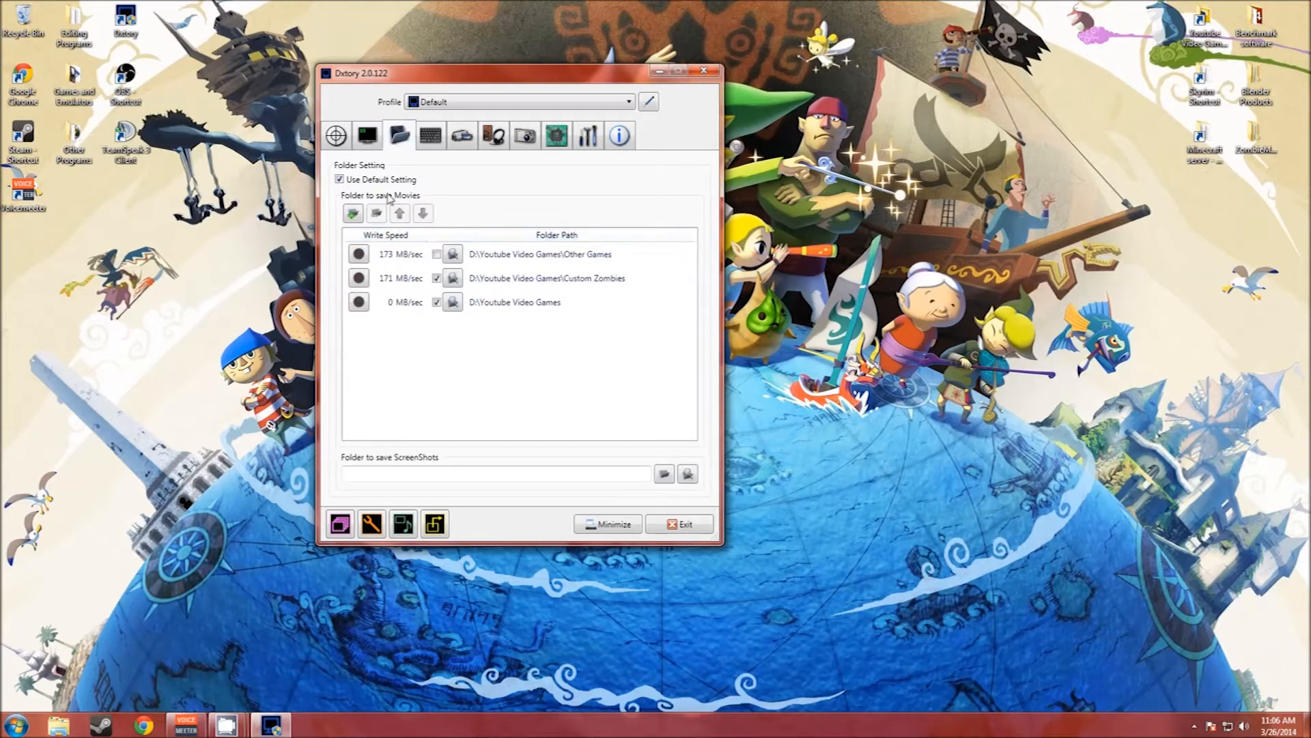
left_click(402, 300)
left_click(376, 215)
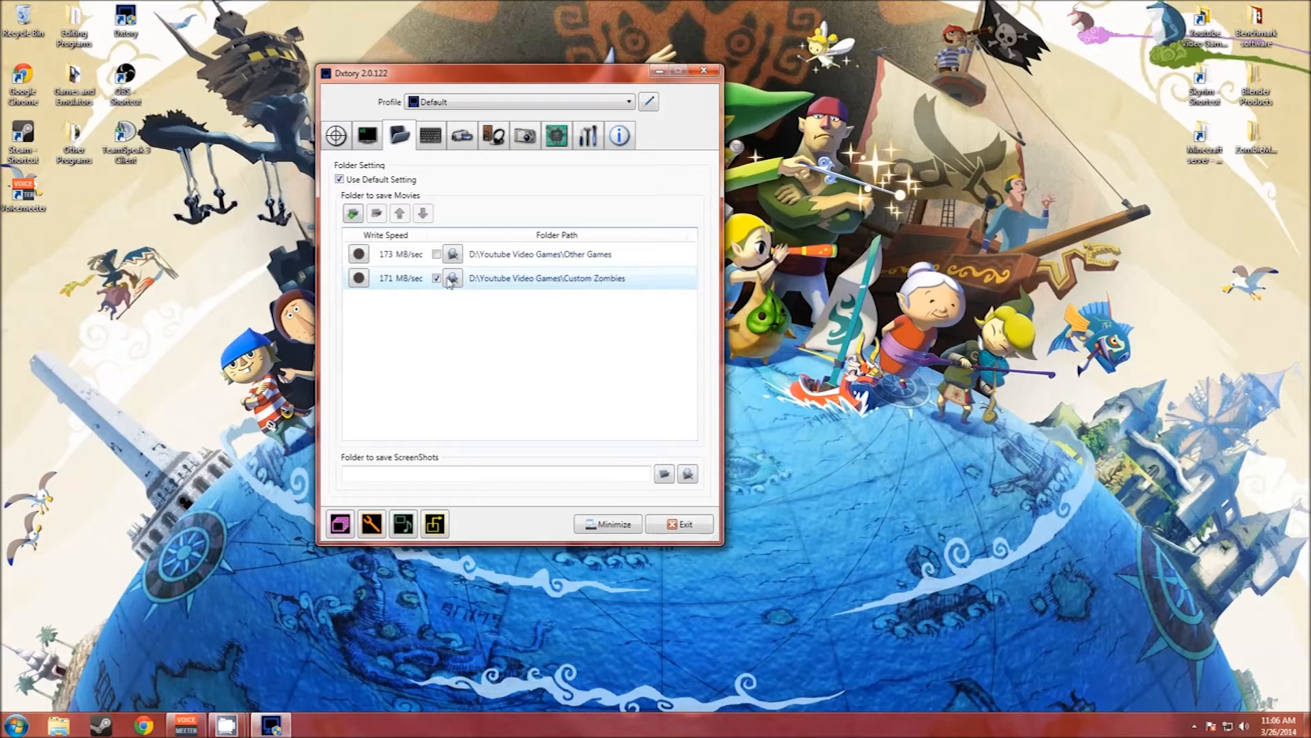
Step: Add the root of Hard Drive (D:) to the folders to save movies
left_click(361, 214)
double_click(603, 369)
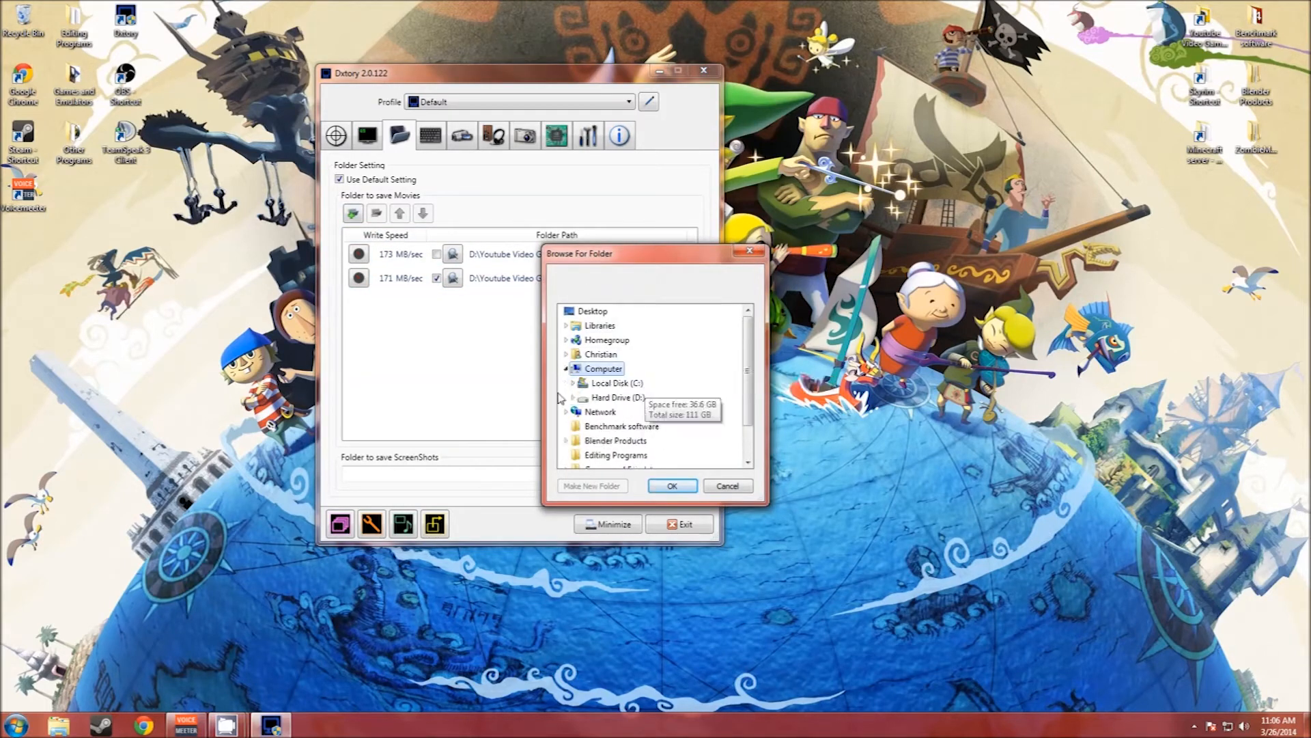
double_click(615, 397)
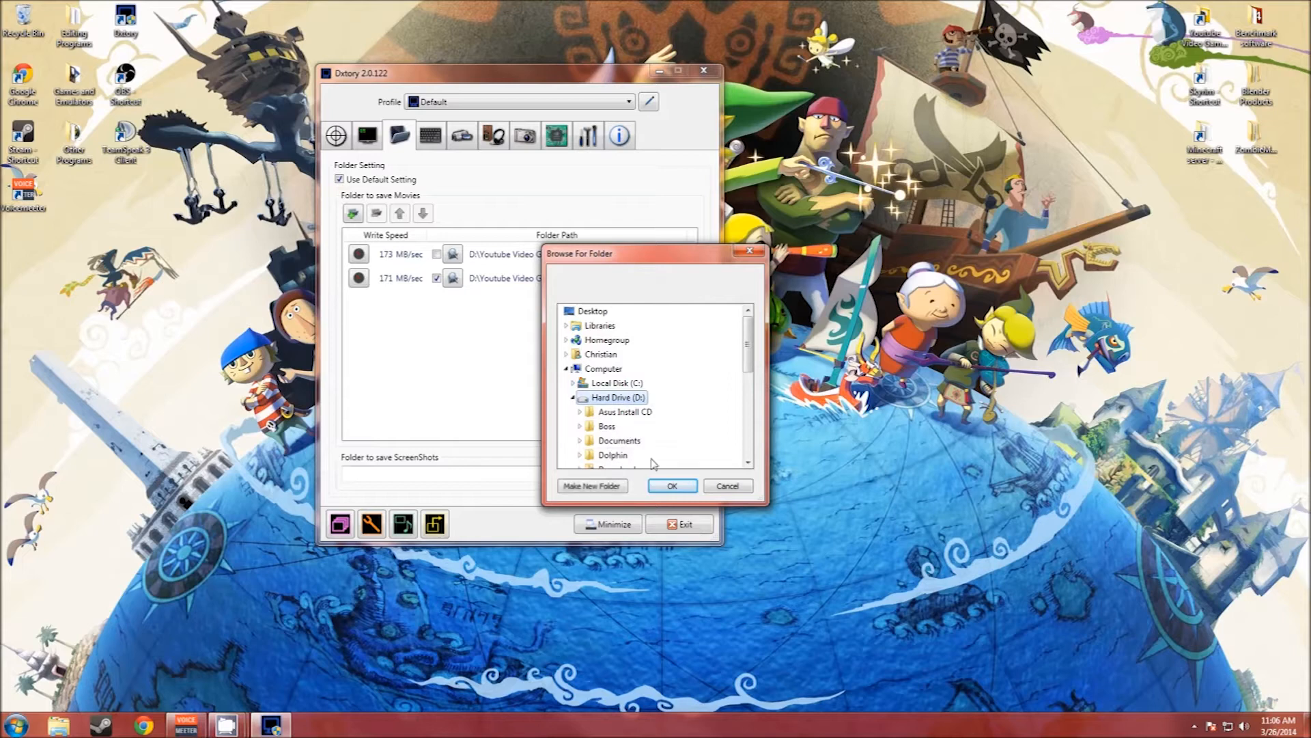
scroll(654, 463, "down", 3)
left_click(684, 485)
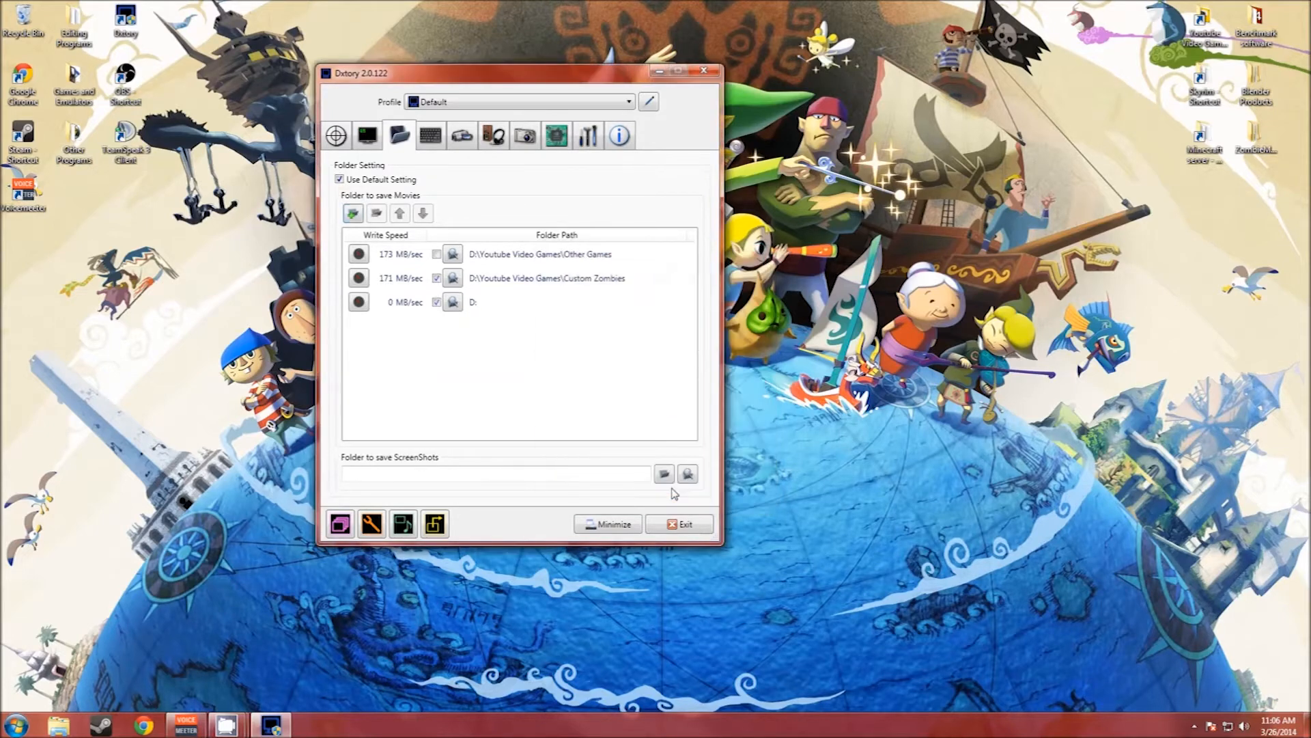
Step: Benchmark the D: folder with a 1000 MB write size, discard the result, and remove that folder from the save list
left_click(359, 302)
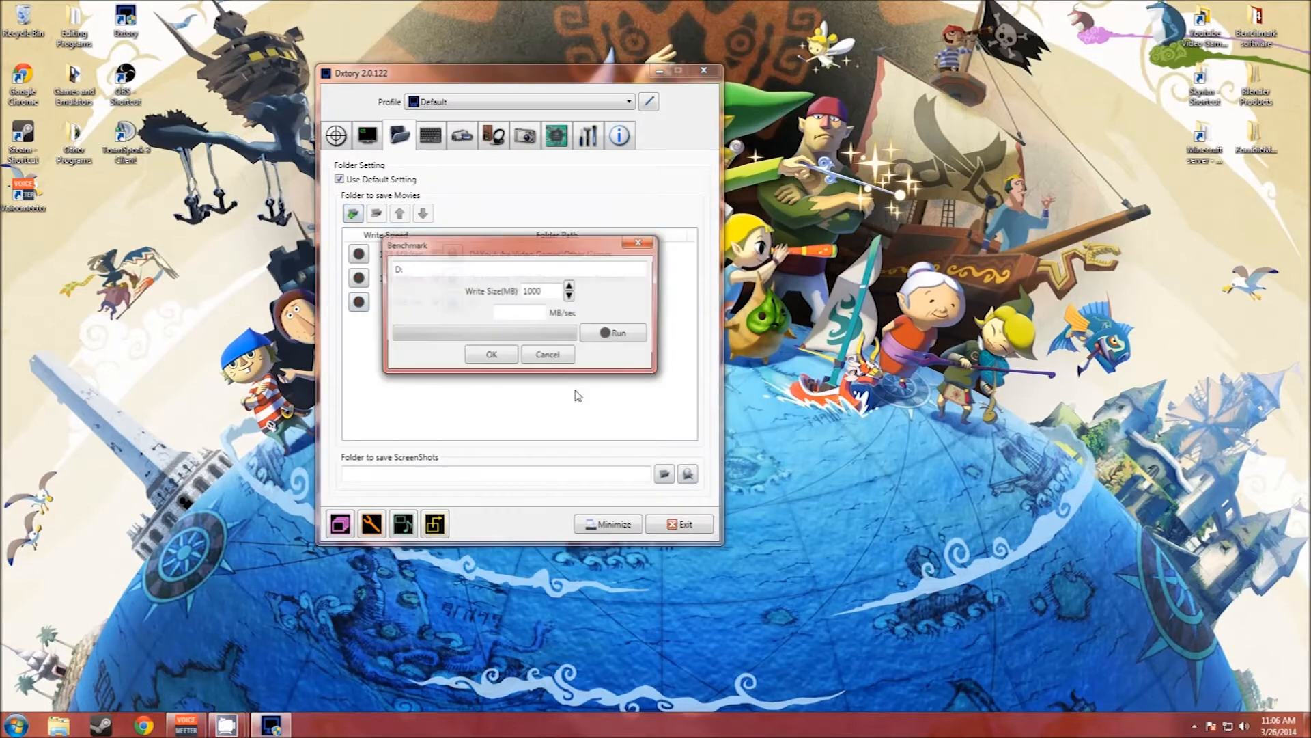
left_click(610, 333)
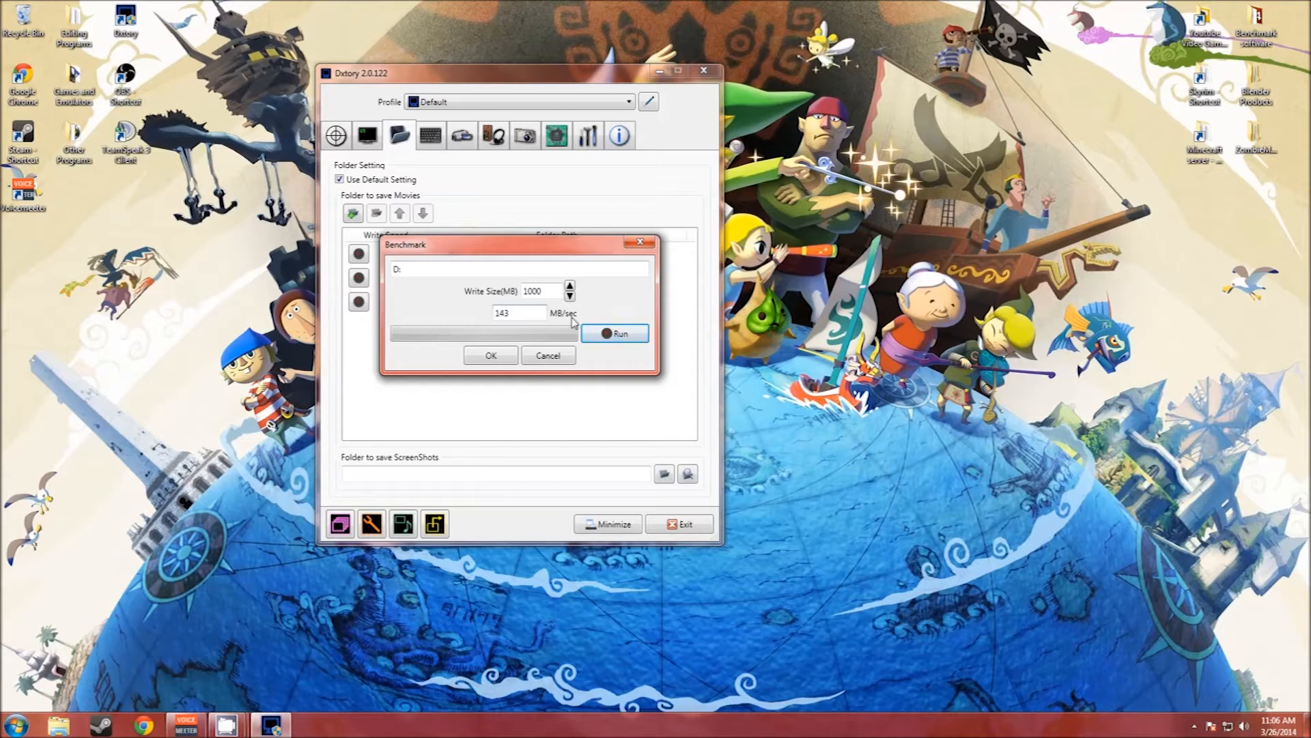
left_click(553, 355)
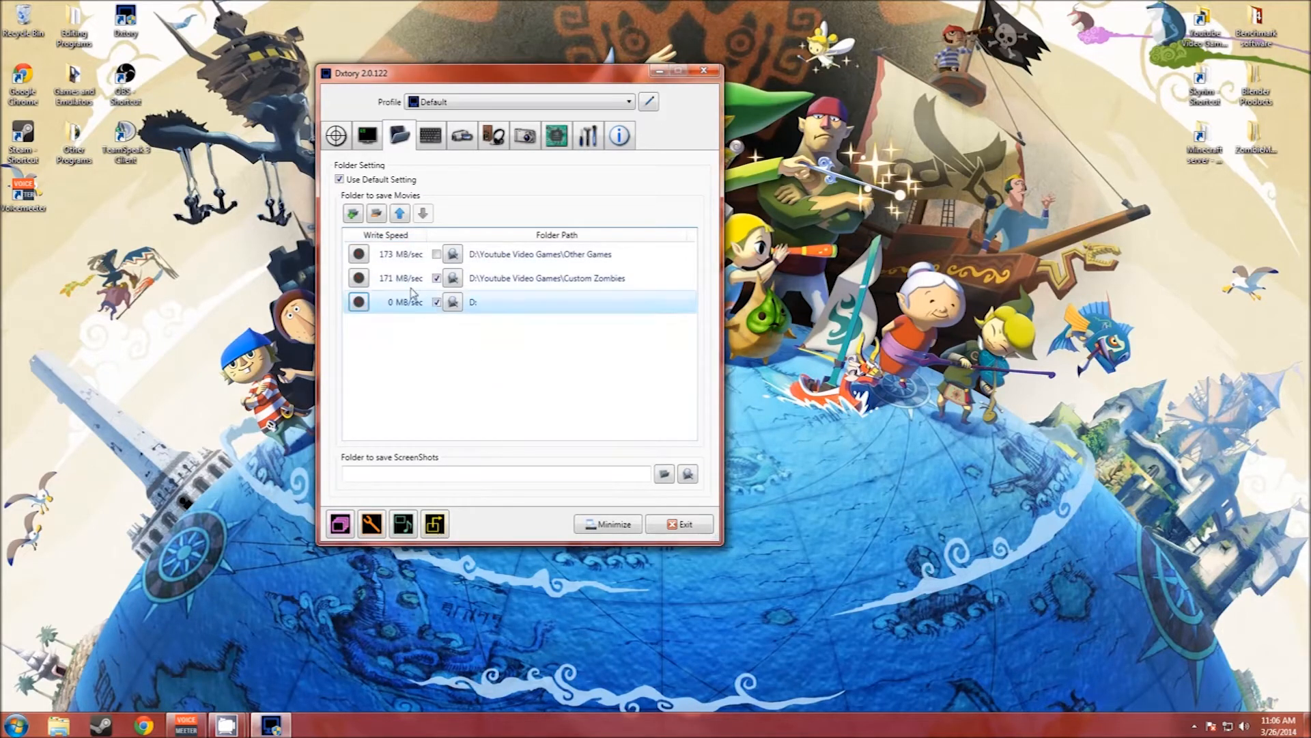
left_click(376, 213)
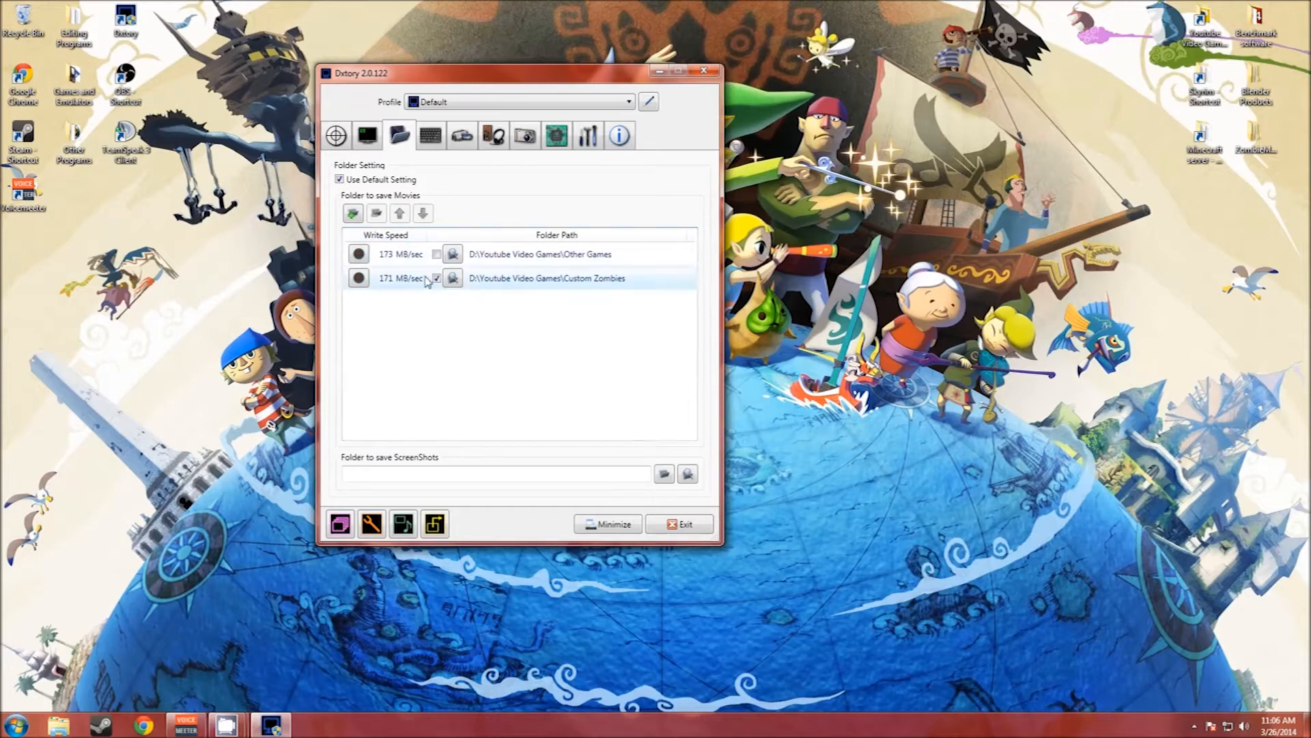
Step: Review the hotkey settings and set the movie codec to Dxtory Video Codec
left_click(430, 136)
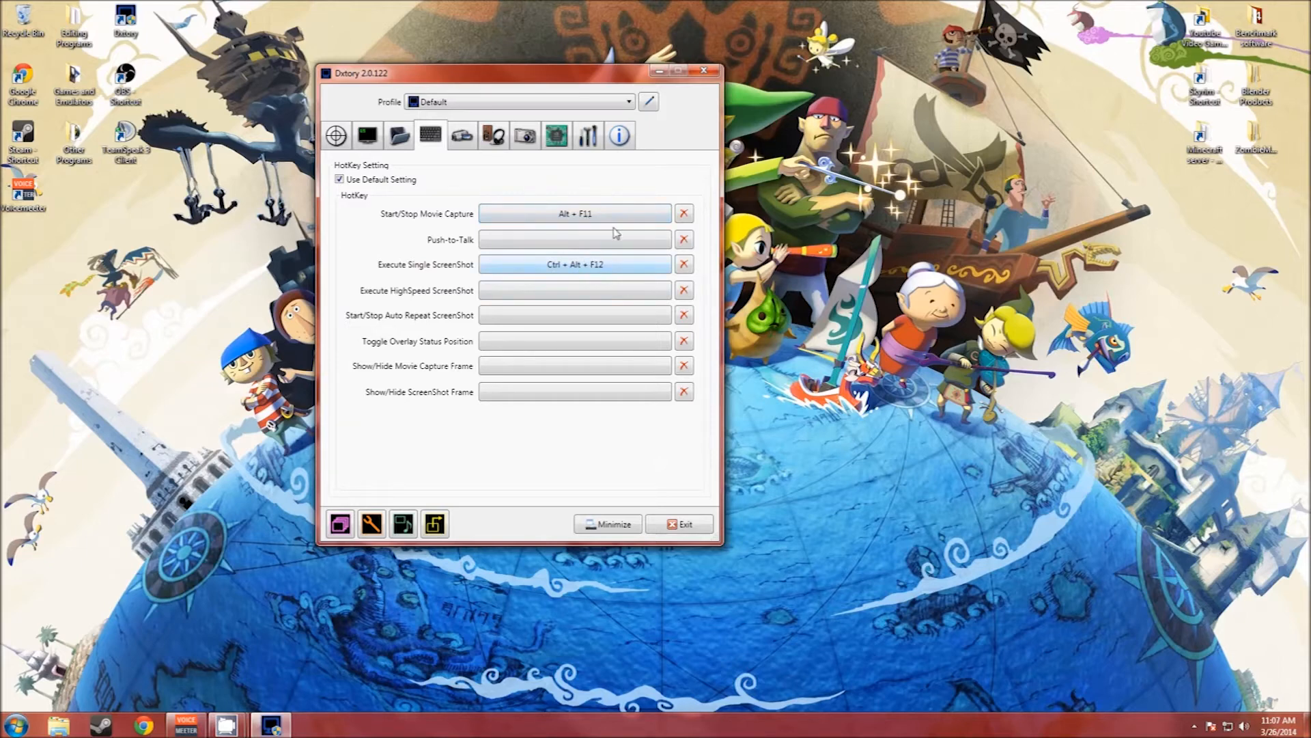
left_click(465, 138)
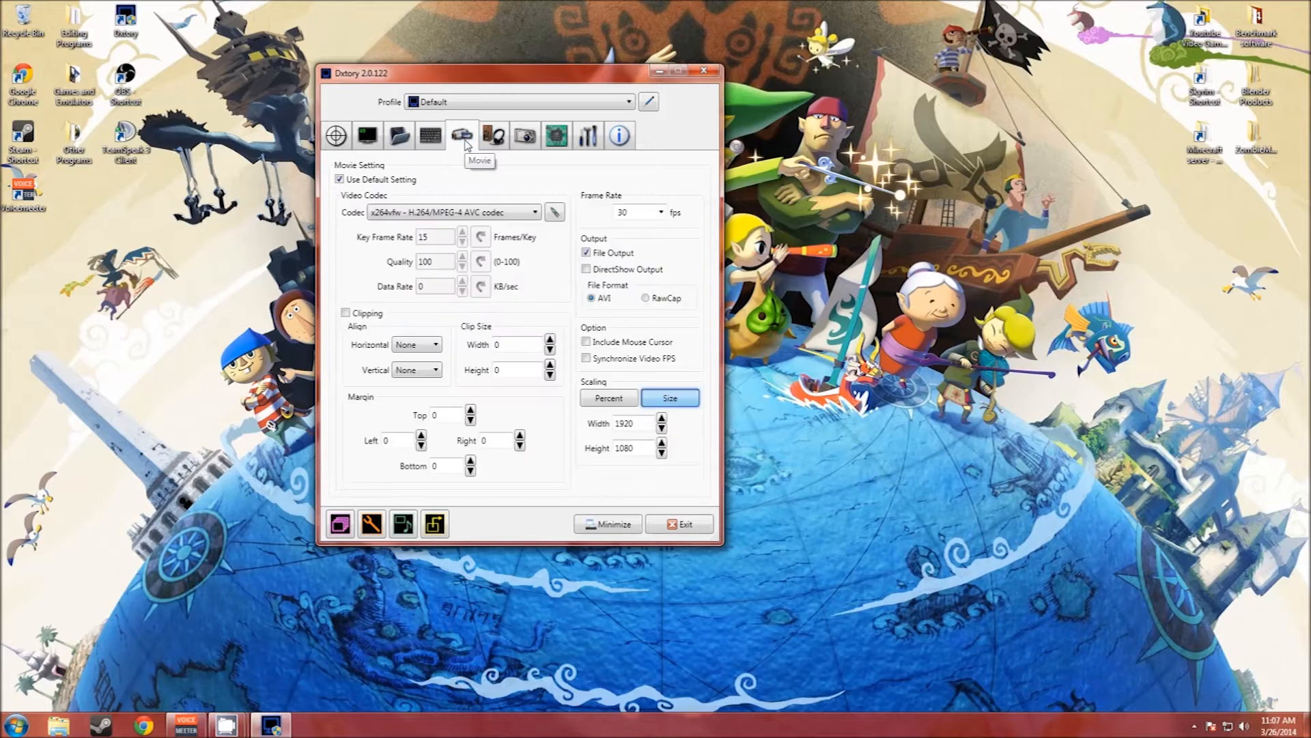
left_click(504, 215)
left_click(506, 231)
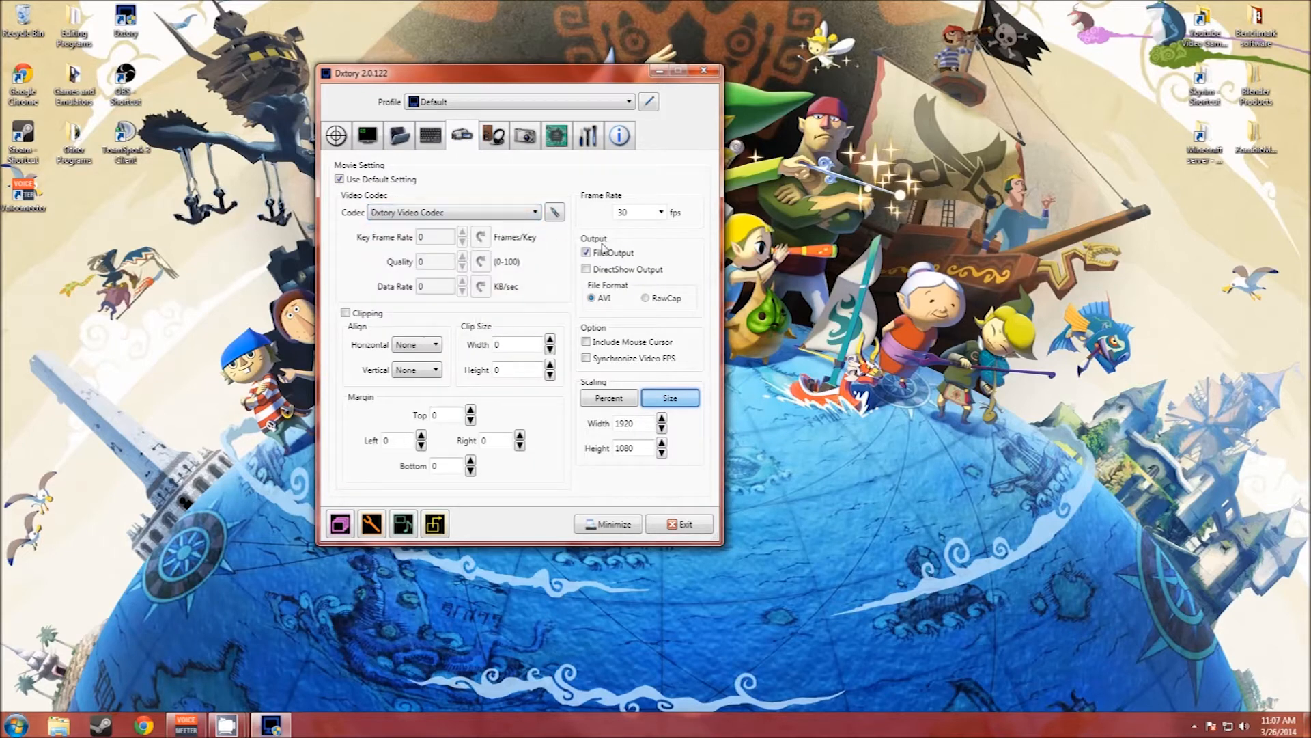
Step: Set the movie frame rate to 29.97 fps and the scaling mode to Percent
left_click(625, 398)
left_click(661, 212)
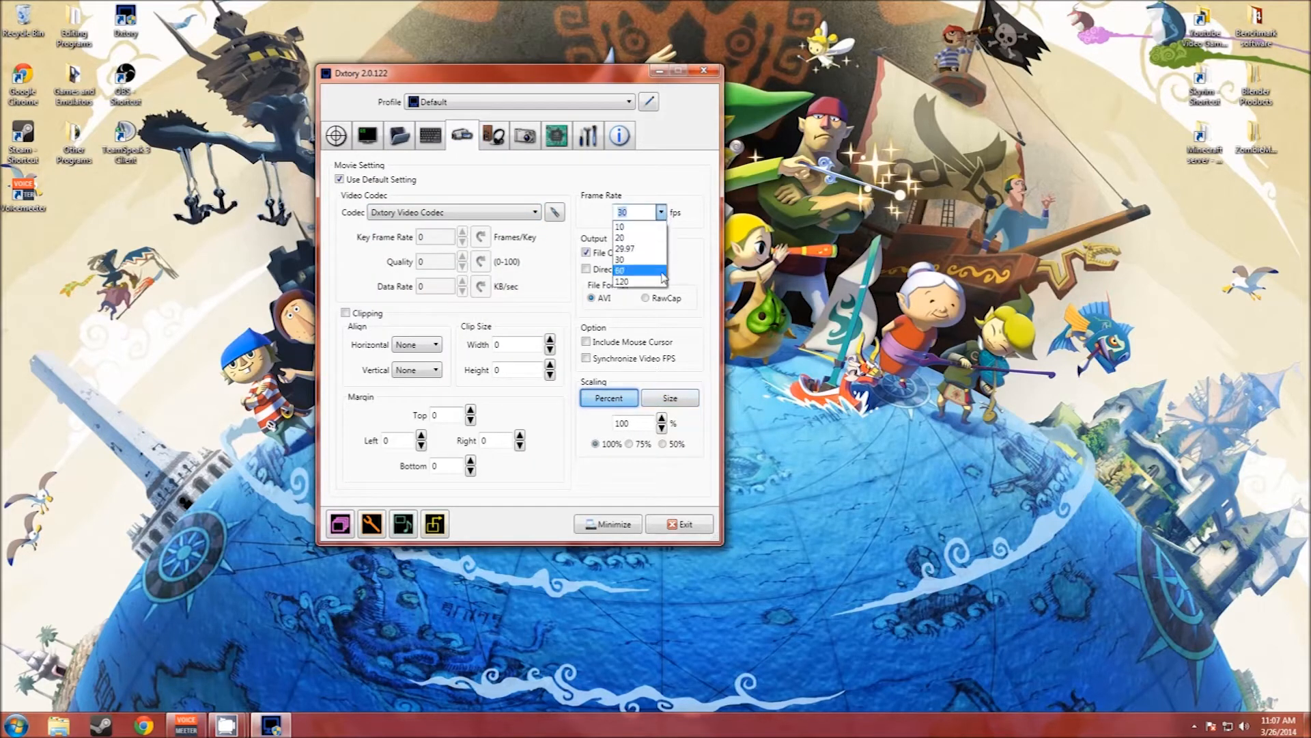
left_click(639, 248)
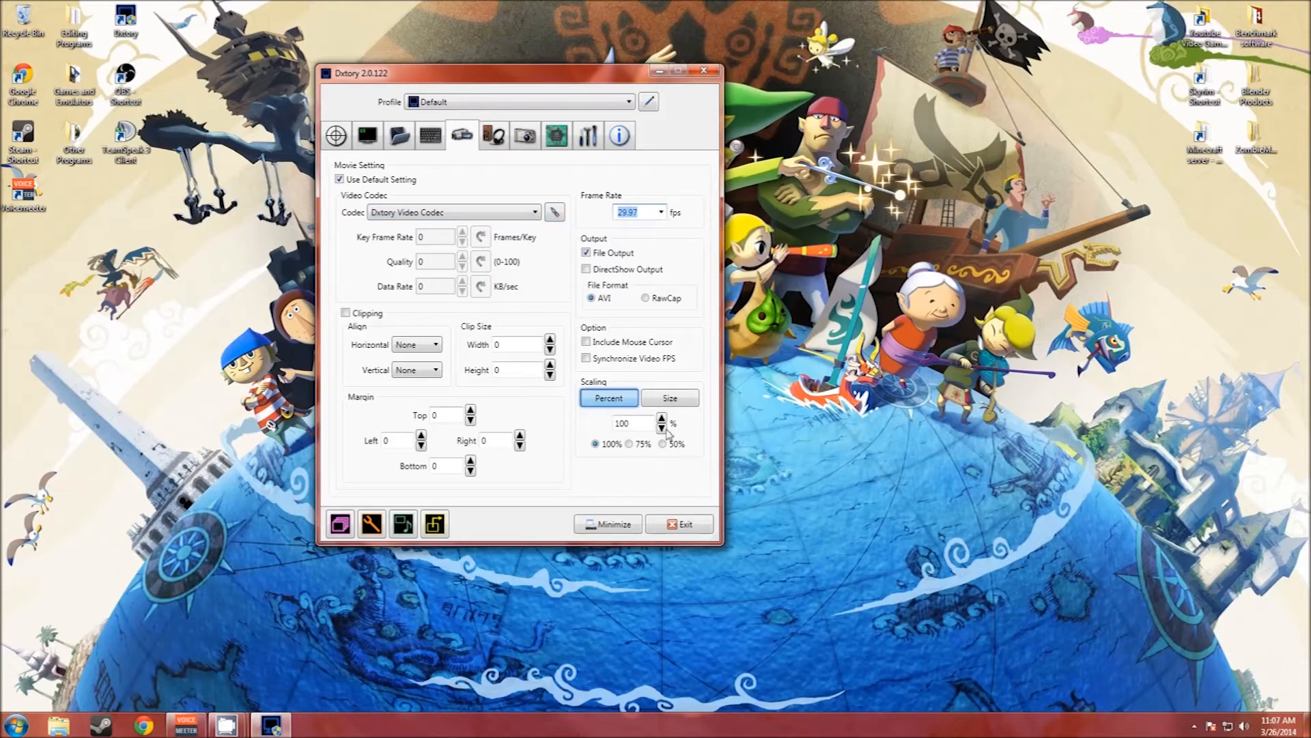
left_click(669, 398)
left_click(609, 398)
Step: Set the video codec to x264vfw - H.264/MPEG-4 AVC codec, review its configuration and accept it
left_click(506, 216)
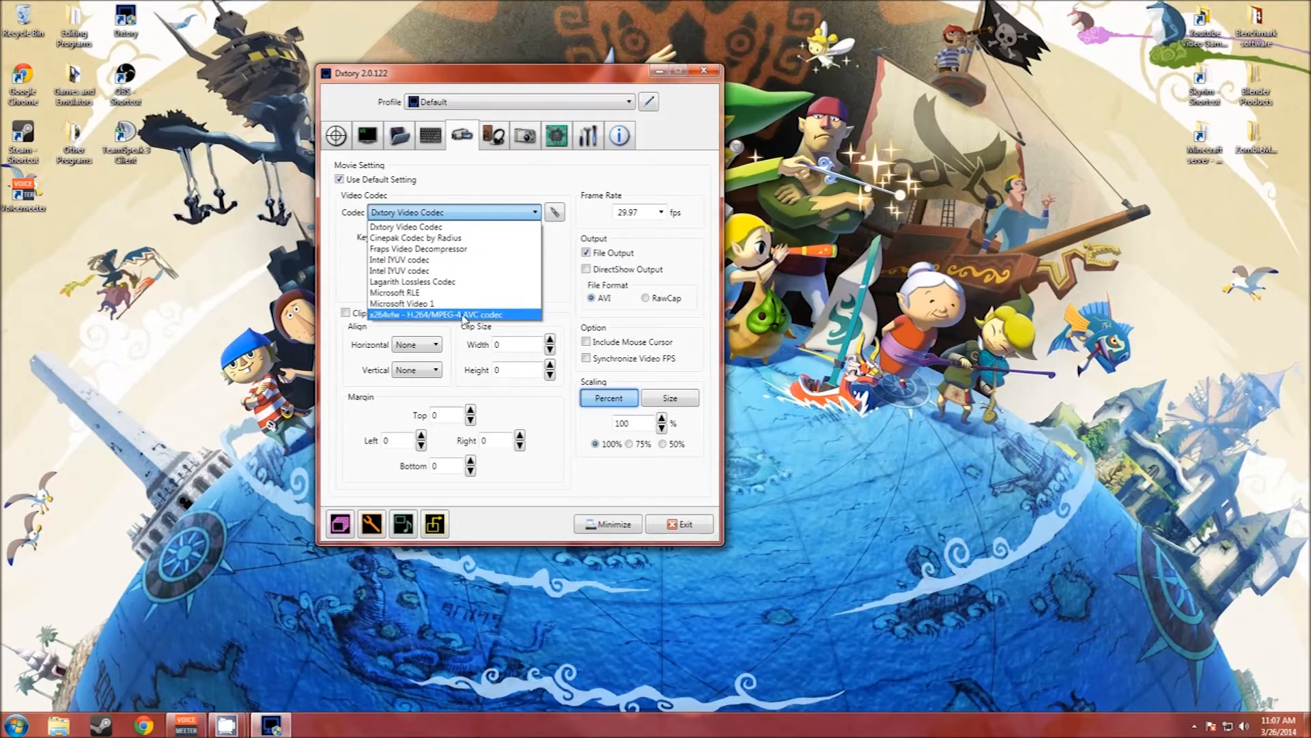
left_click(464, 316)
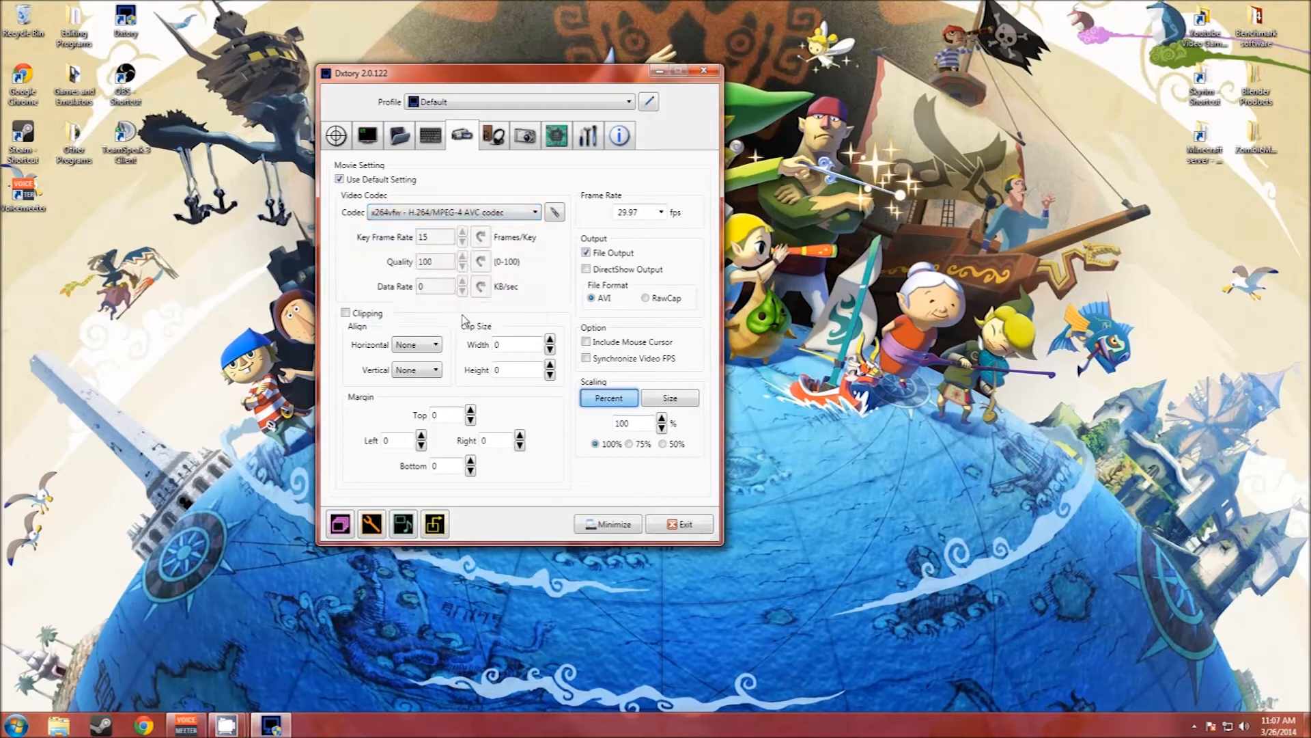
left_click(553, 211)
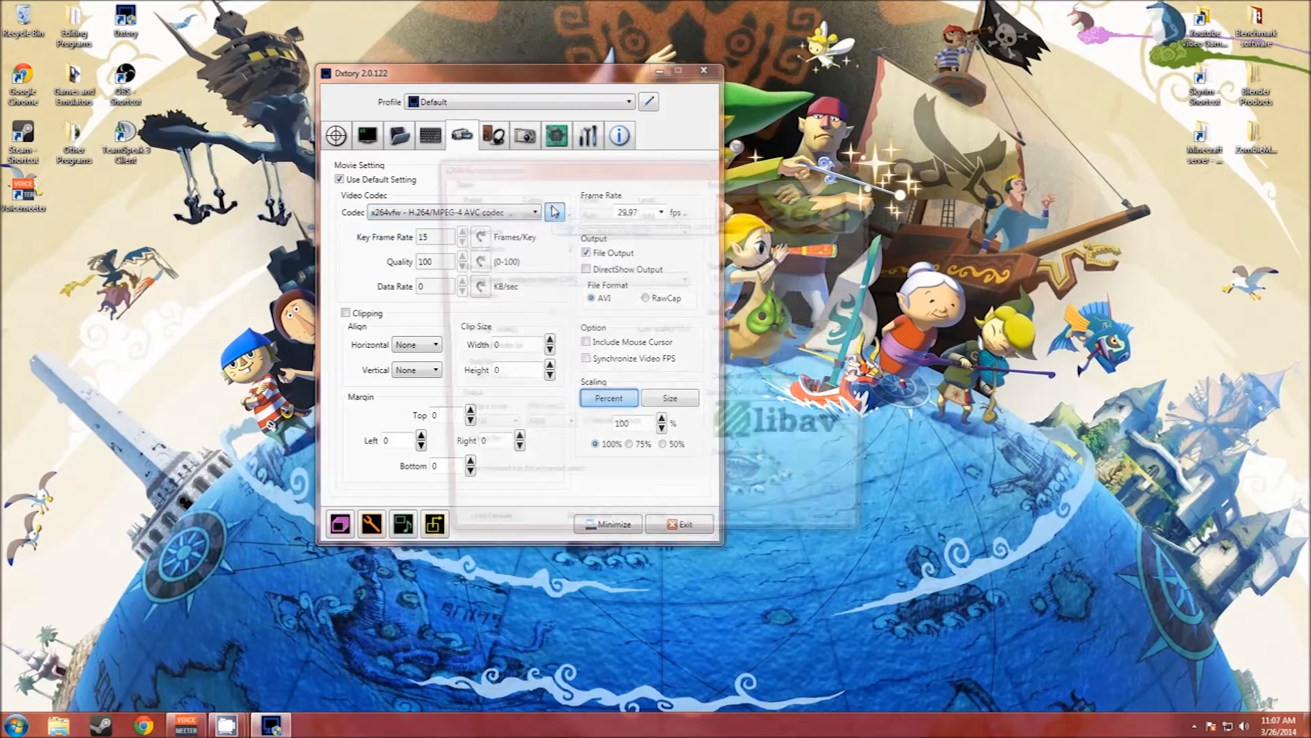
left_click_drag(741, 195, 737, 105)
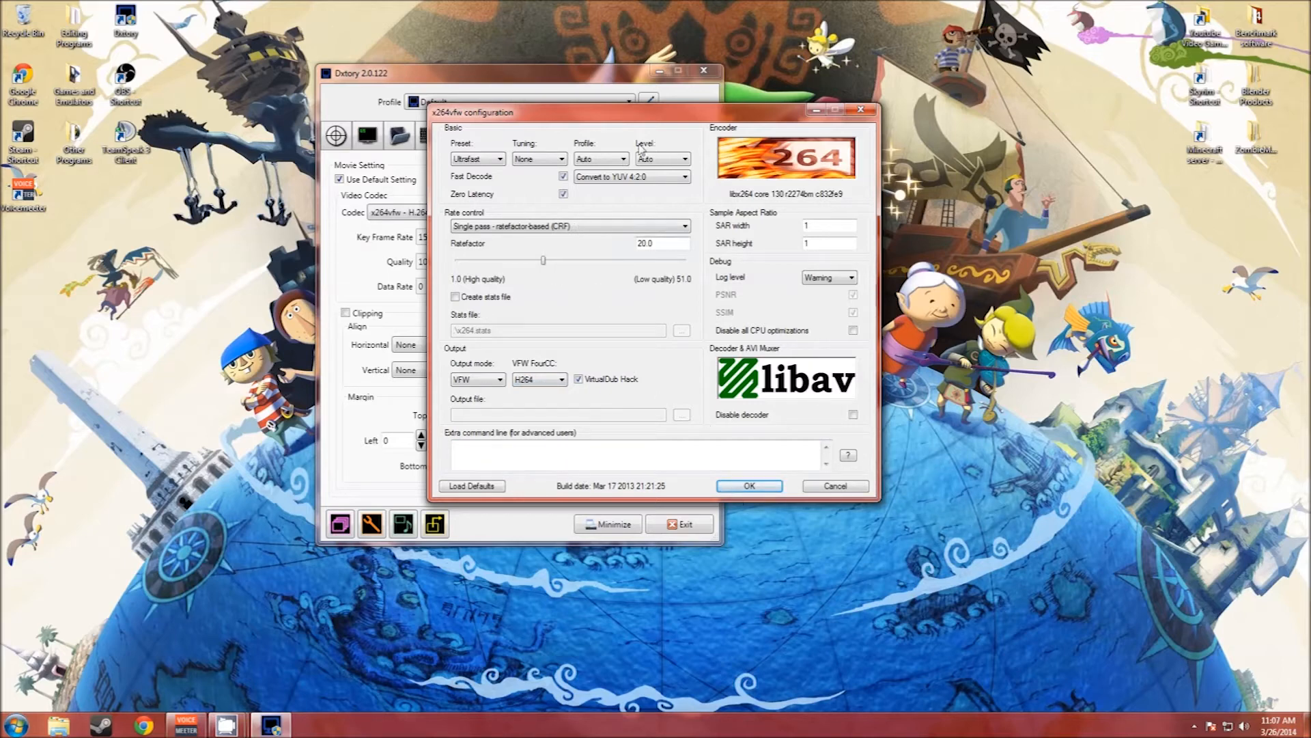
left_click(763, 487)
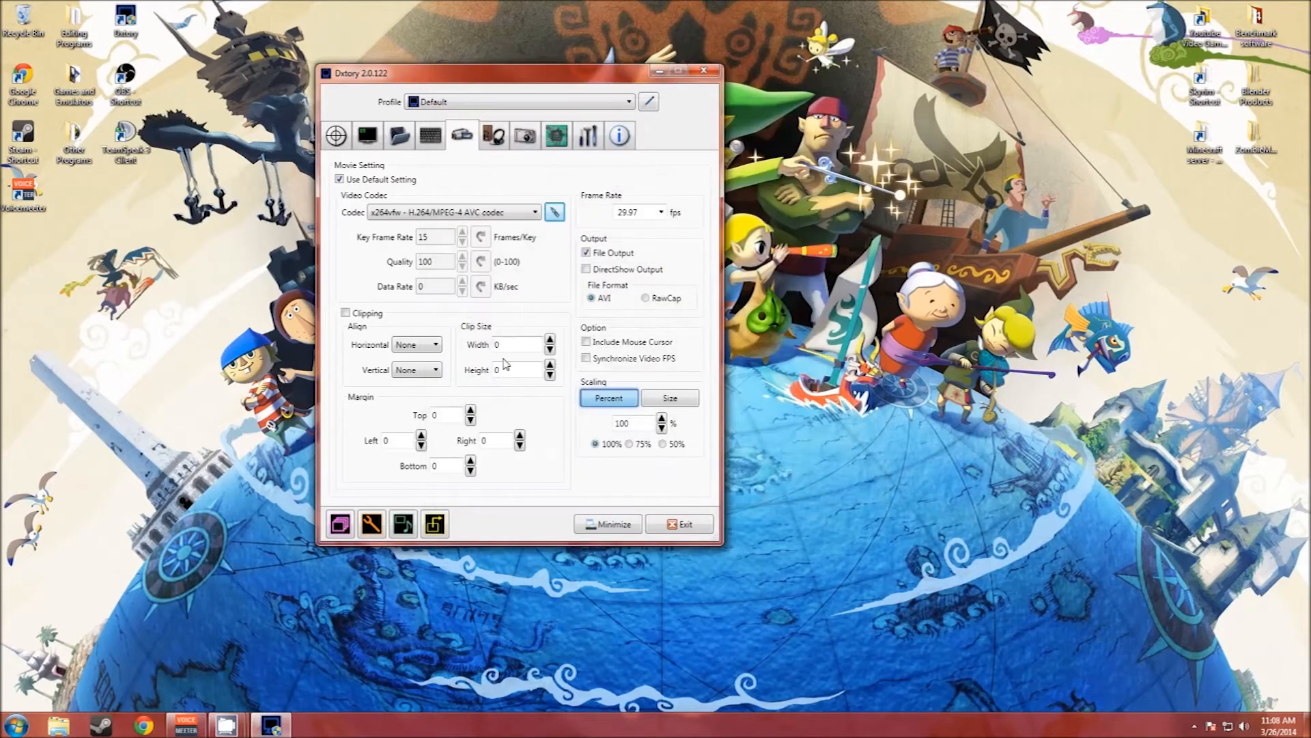
Step: Set the movie frame rate to 30 fps
left_click(661, 213)
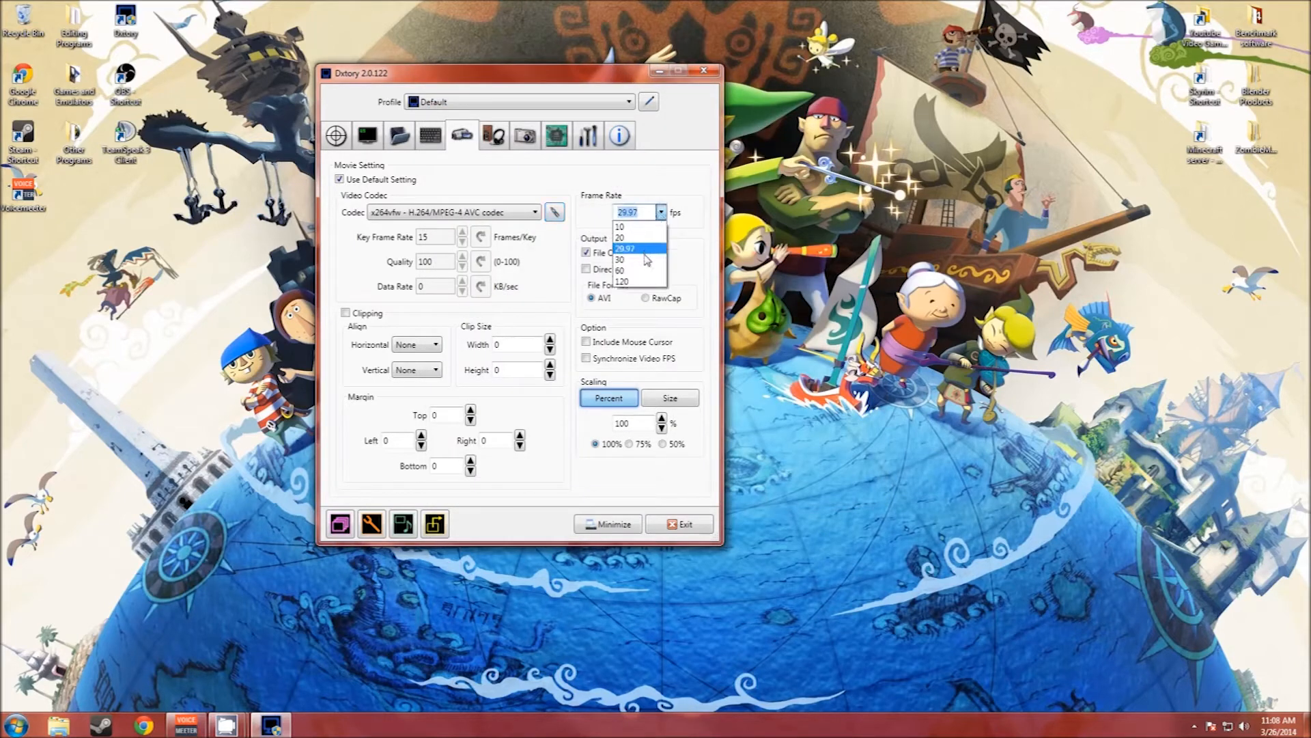
left_click(642, 245)
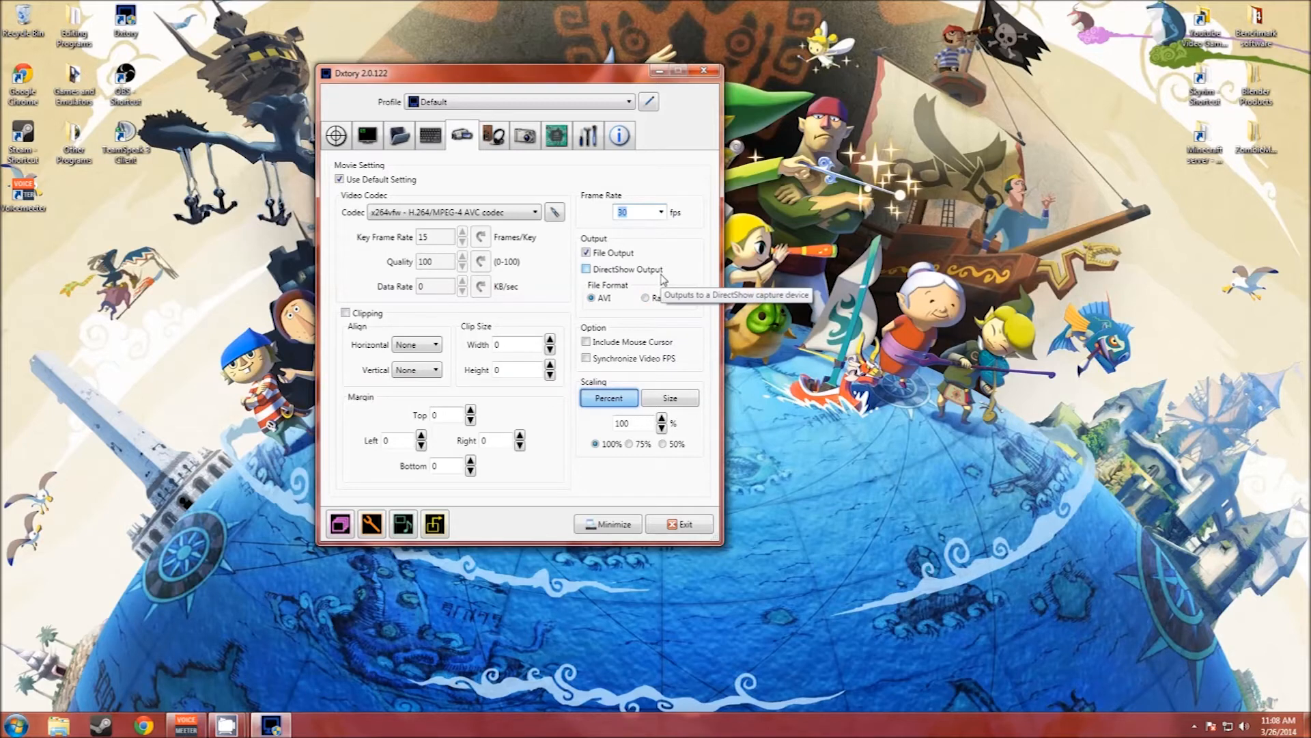
Step: Look at the RawCapConv tool, close it, and check the Synchronize Video FPS option
left_click(348, 531)
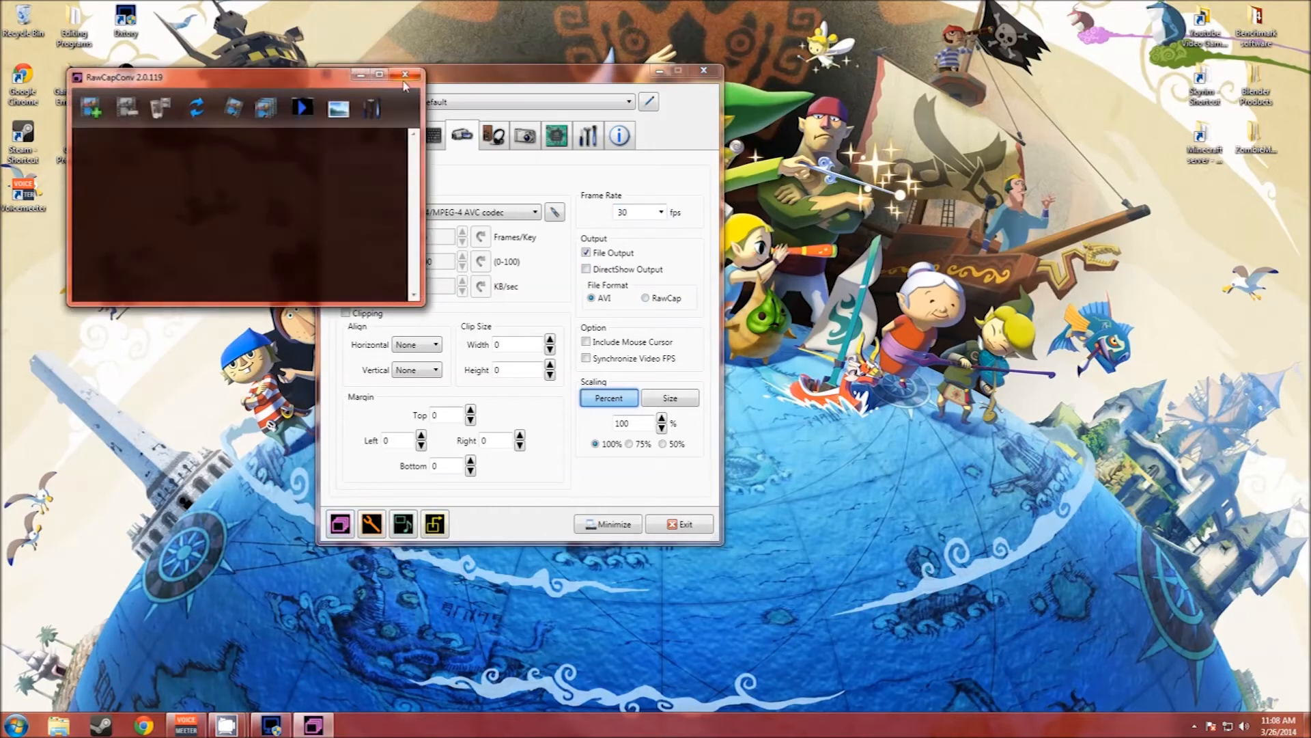
left_click(406, 75)
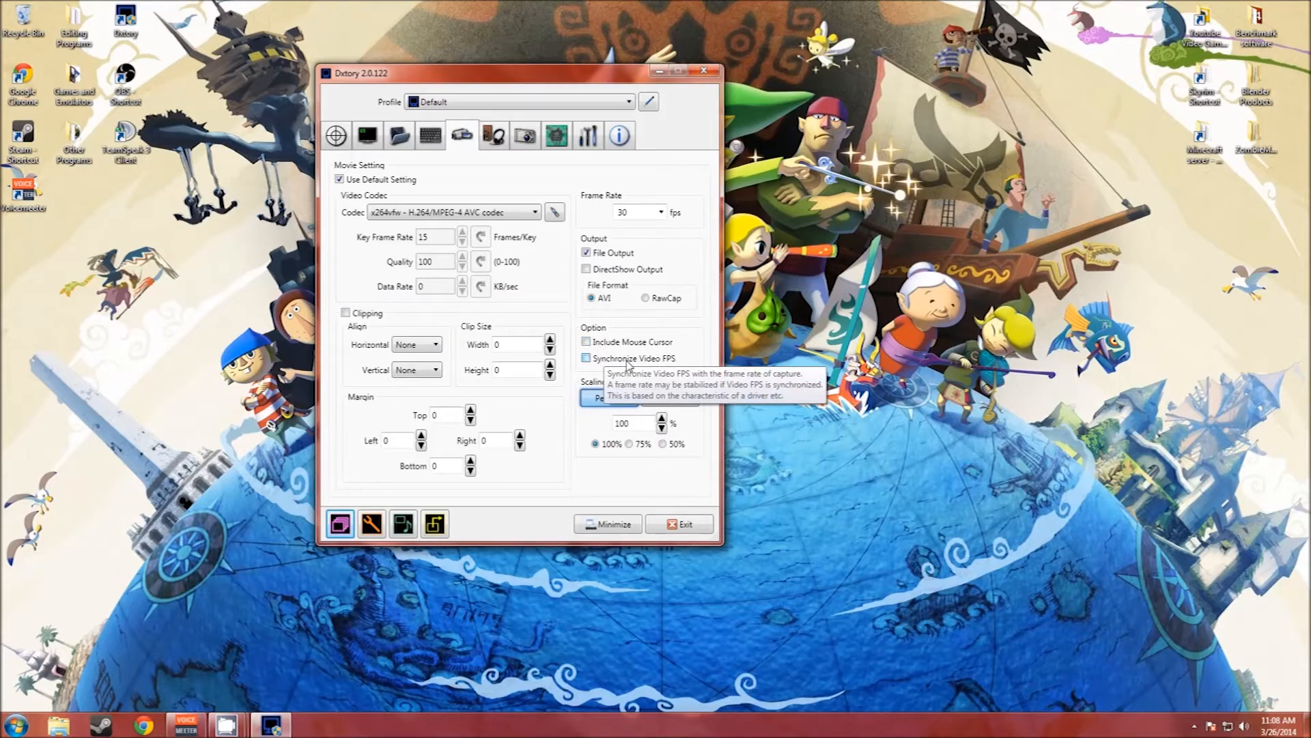
left_click(629, 361)
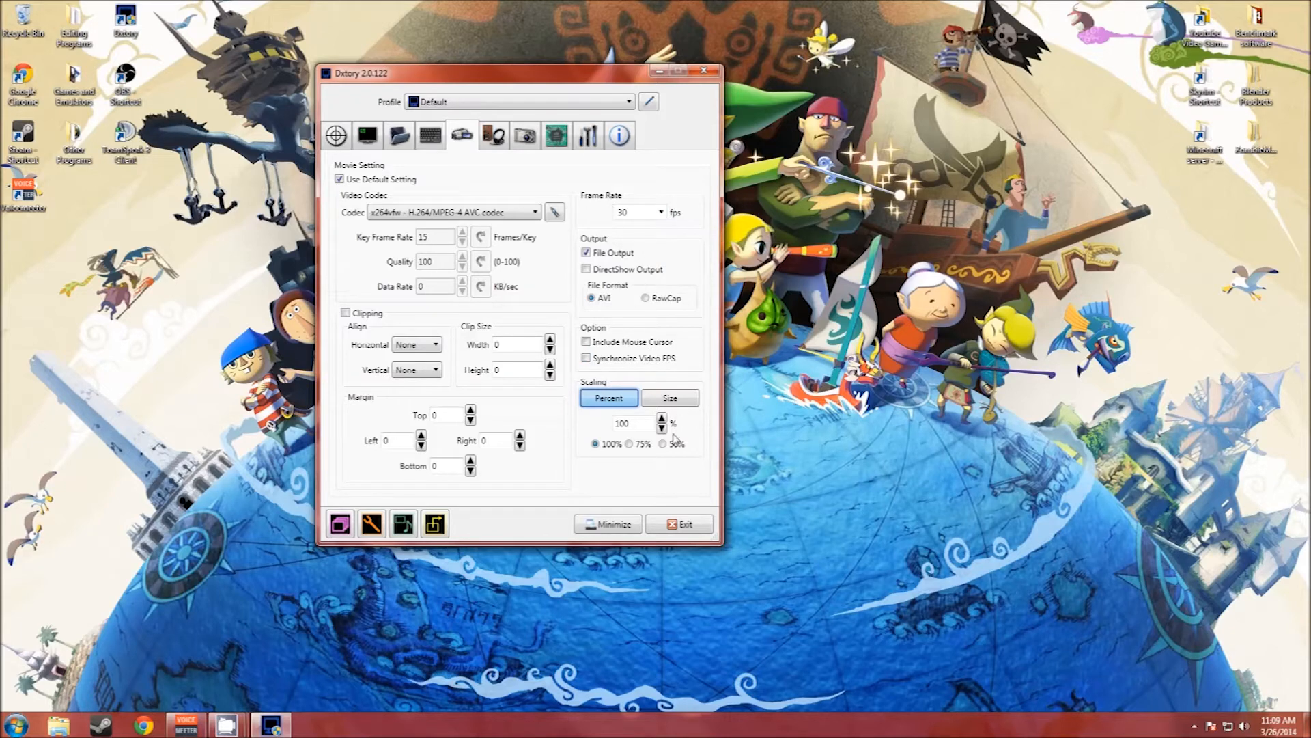
Step: Compare the Percent and Size scaling modes and set movie scaling to Size at 1920 by 1080
left_click(663, 399)
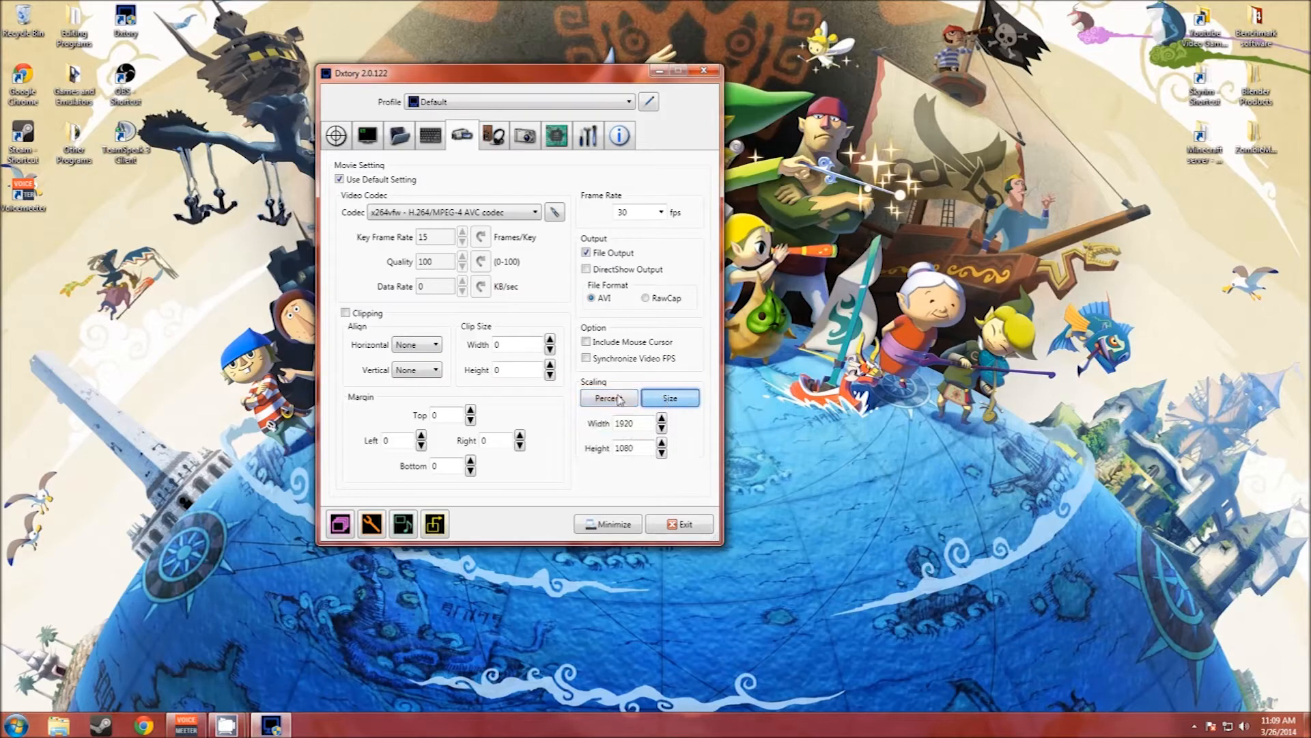
left_click(619, 399)
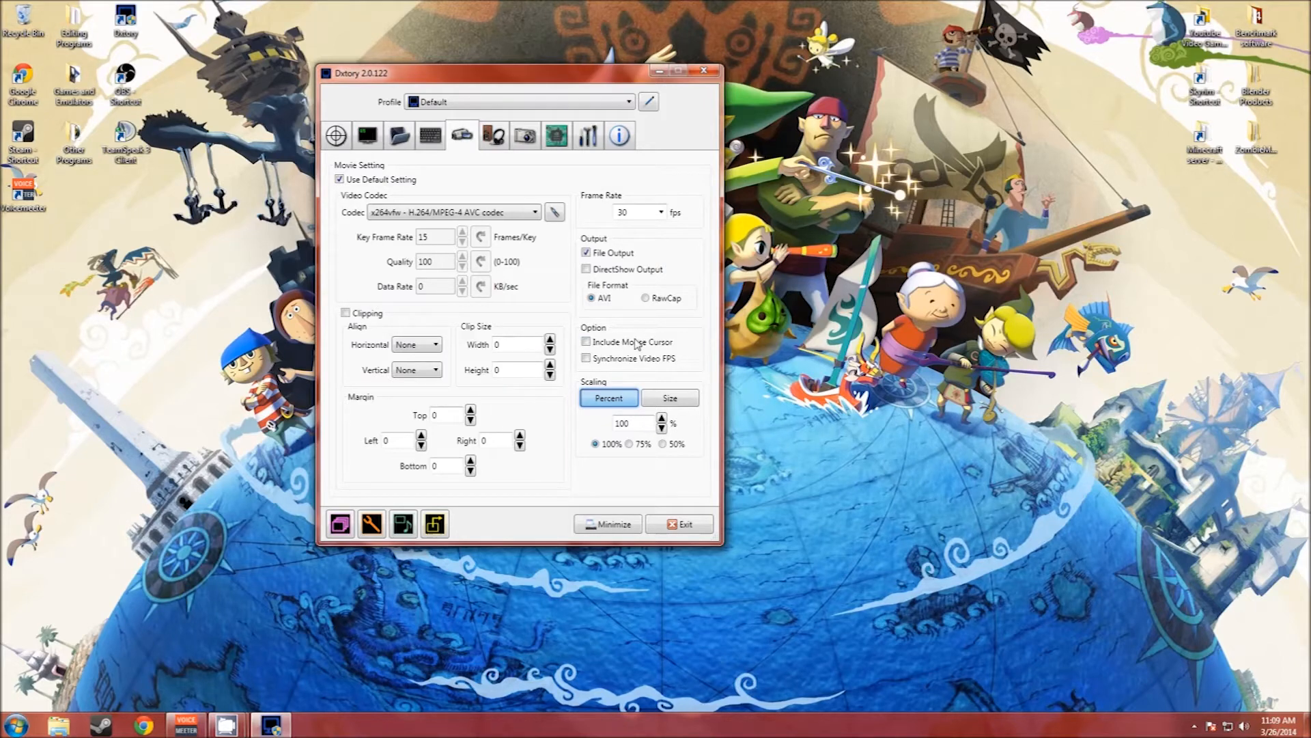
left_click(662, 401)
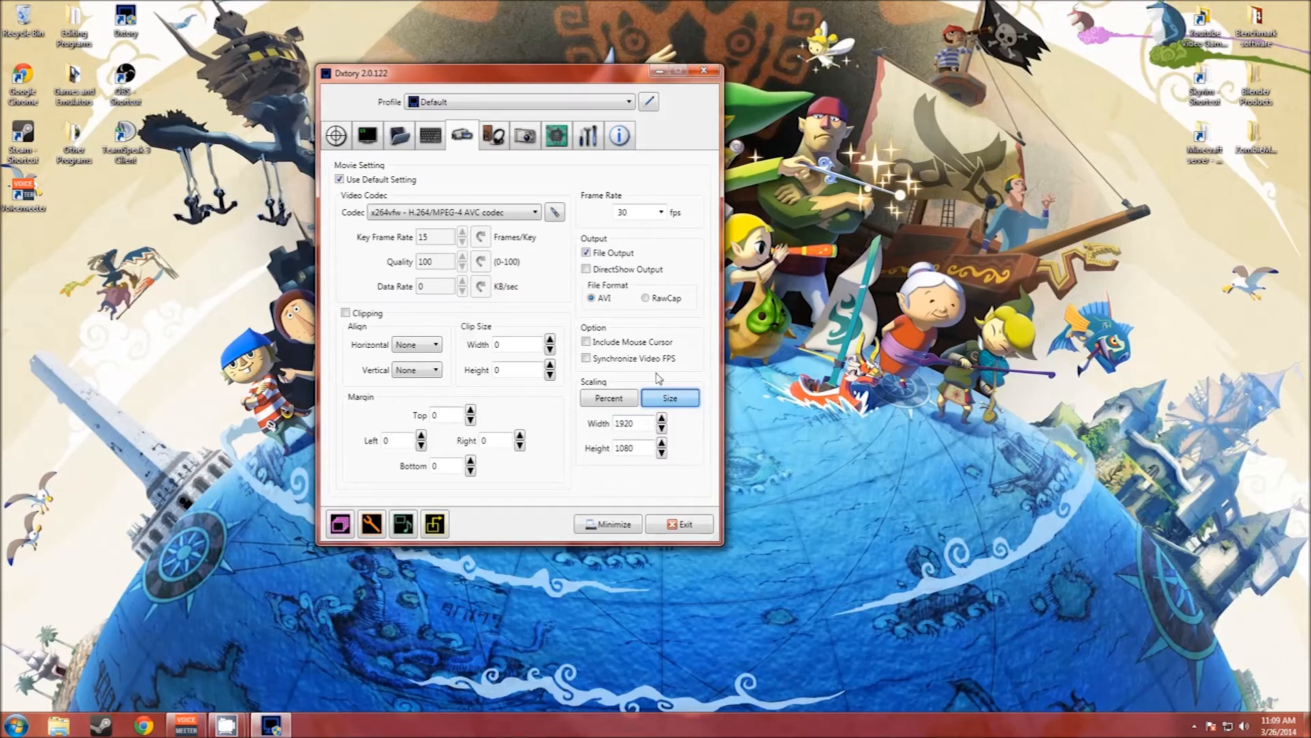
Step: Review the recording device and format of audio streams 1, 2 and 3
left_click(504, 140)
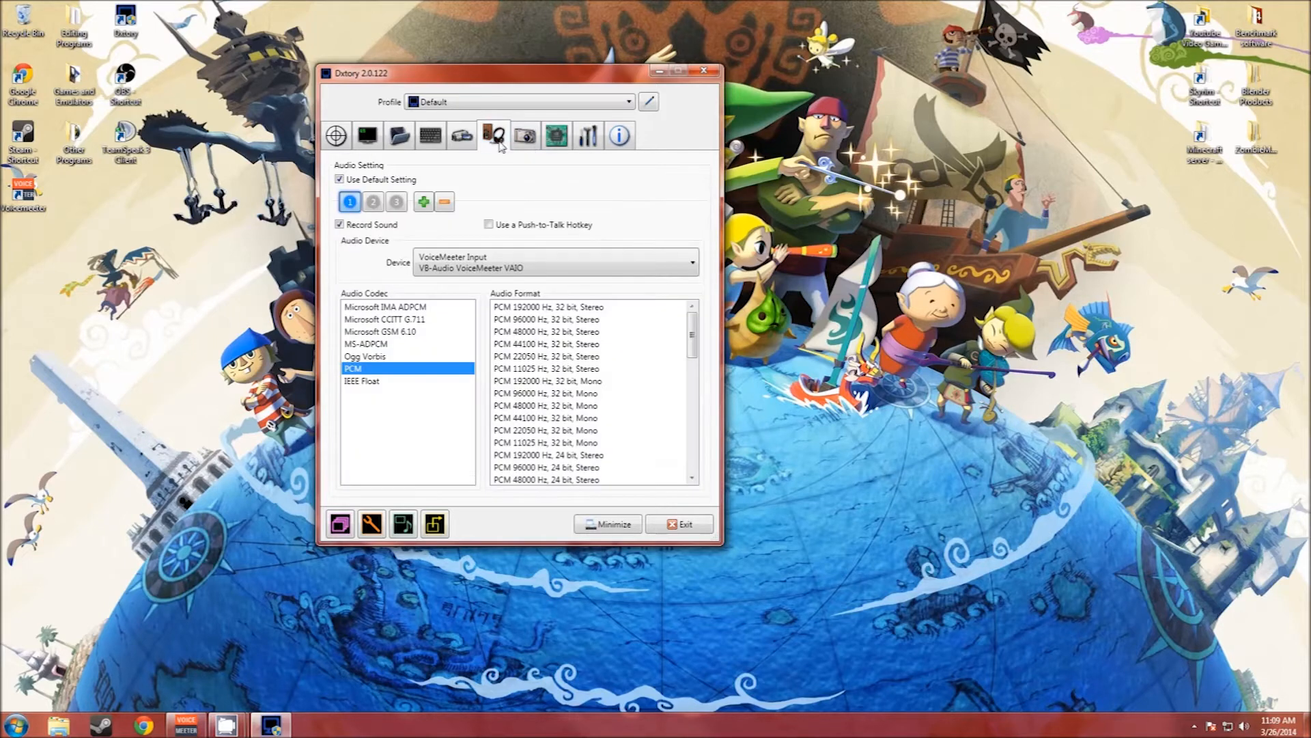
left_click(371, 203)
left_click(396, 202)
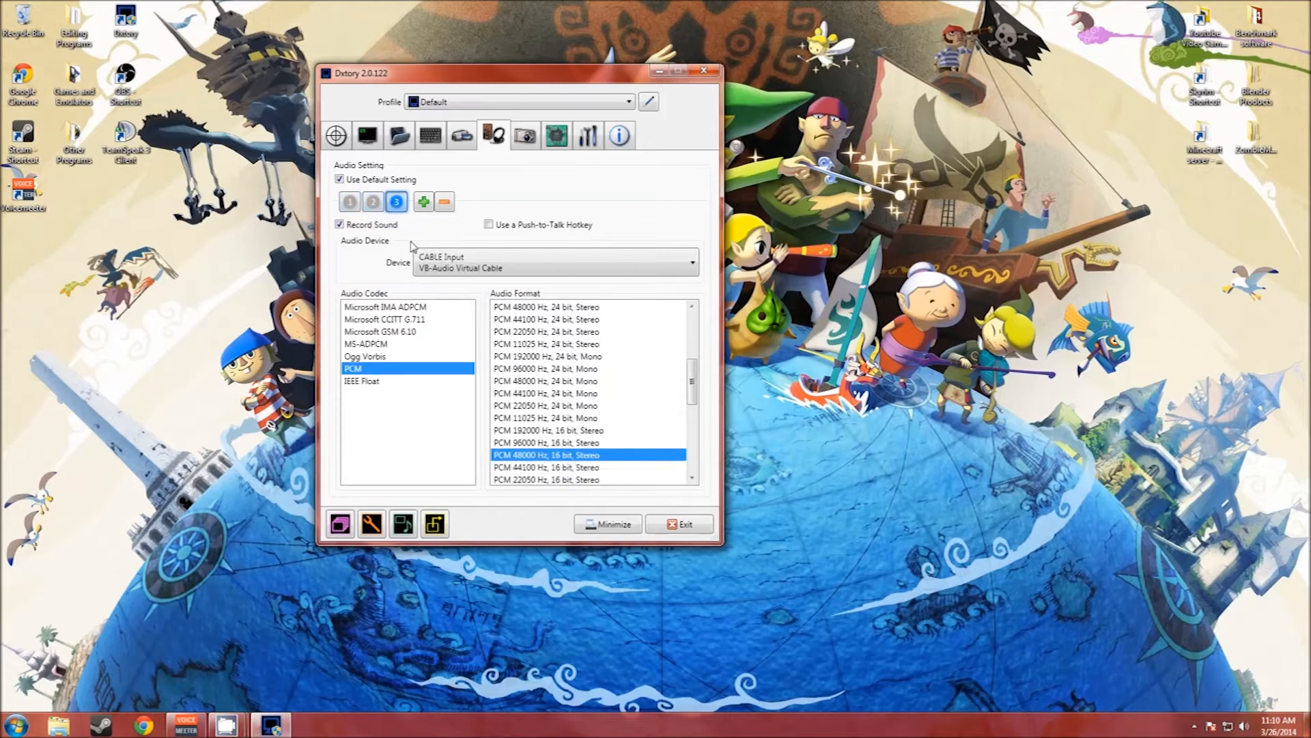
left_click(369, 205)
left_click(350, 202)
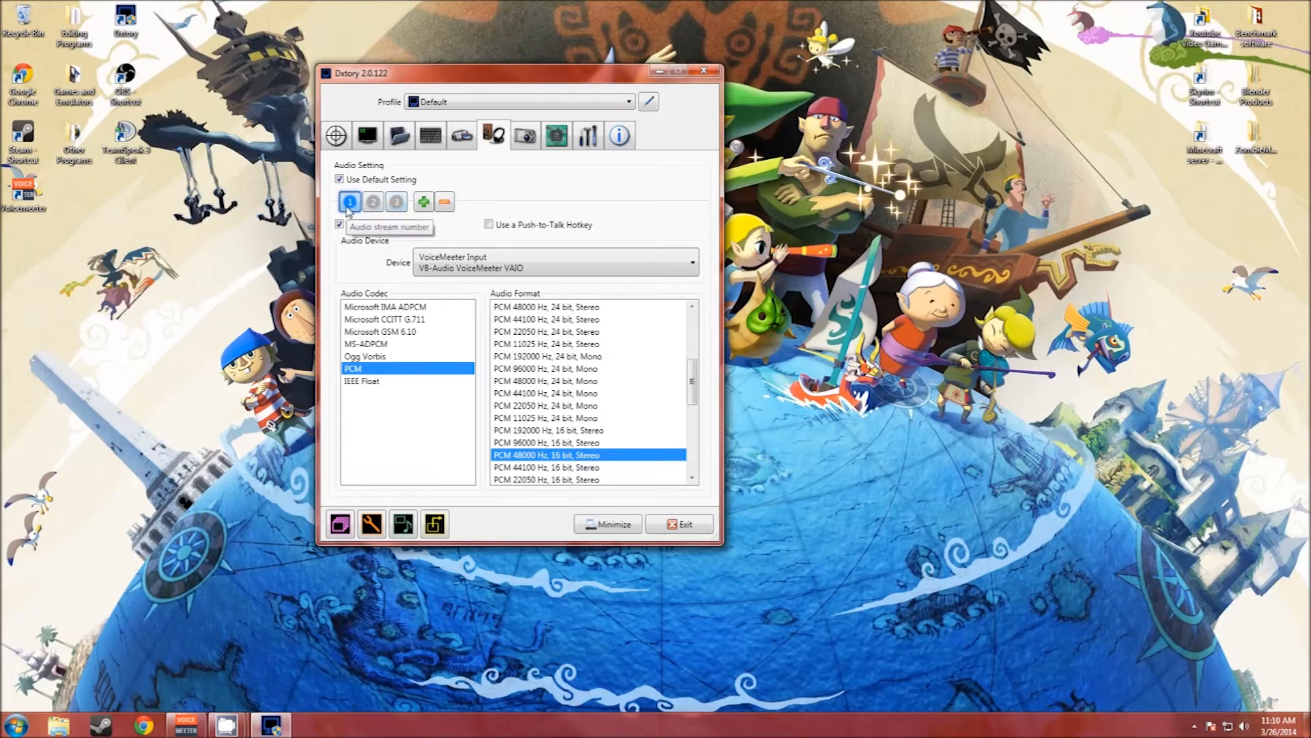
left_click(396, 202)
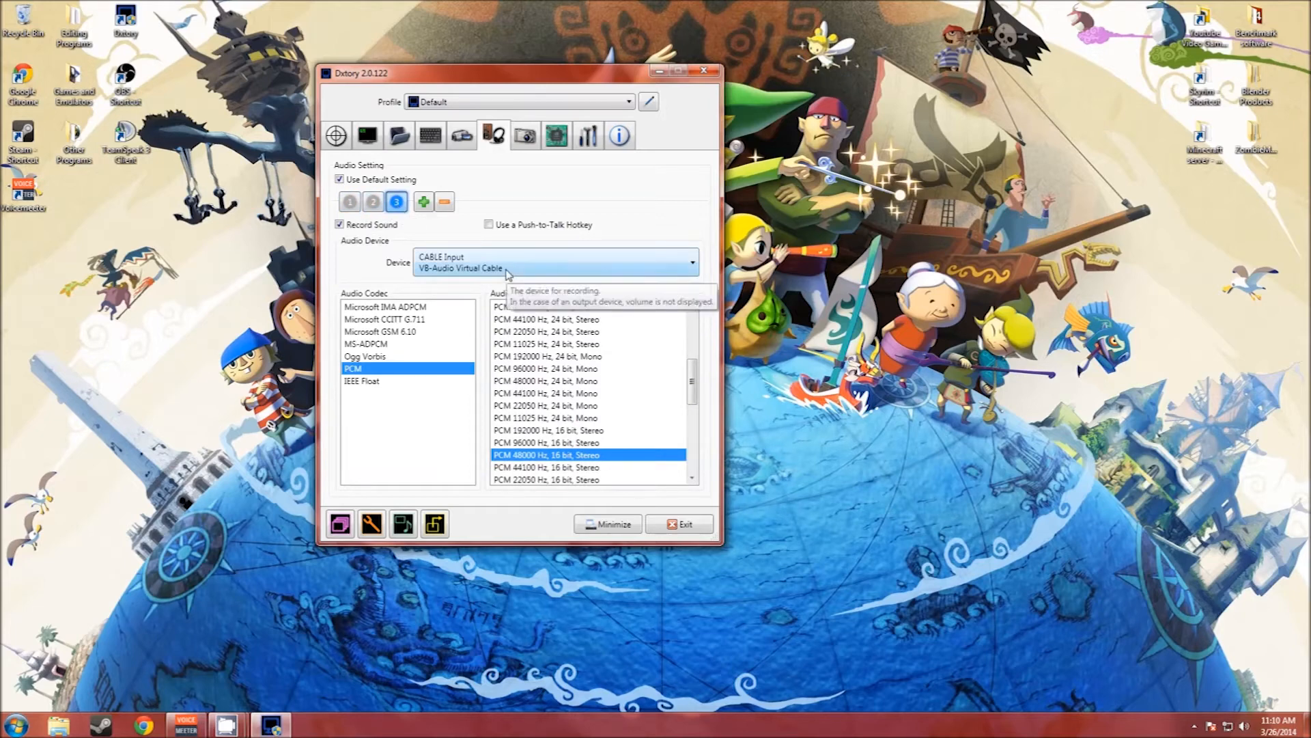
Step: Add a fourth audio stream and set its device to Speakers (Realtek High Definition Audio)
left_click(423, 202)
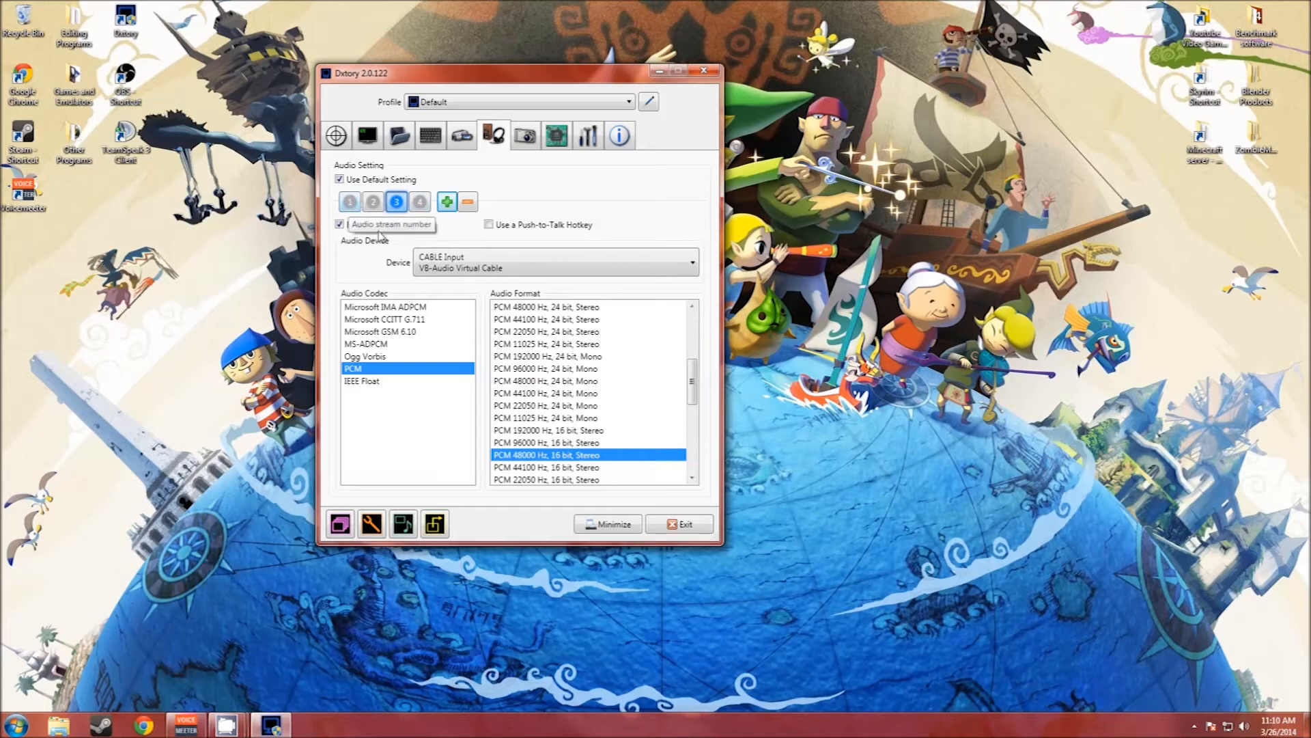
left_click(468, 267)
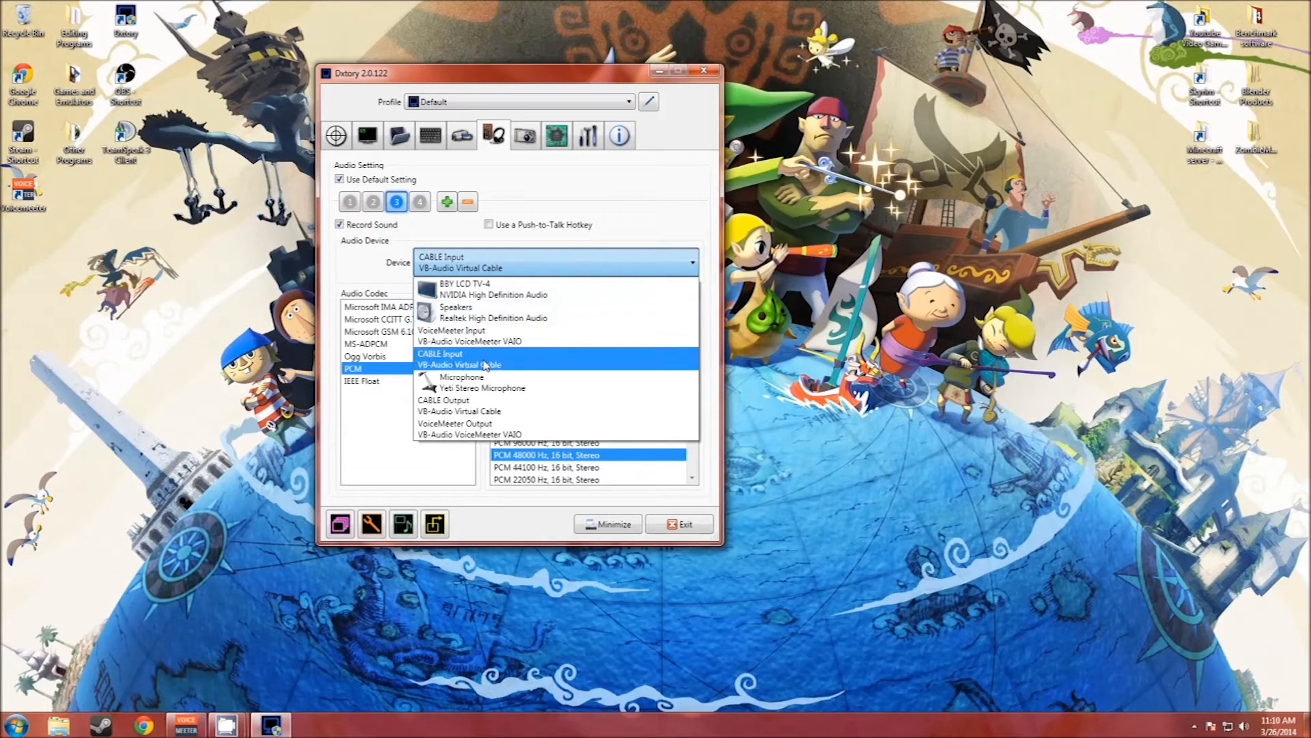
left_click(435, 207)
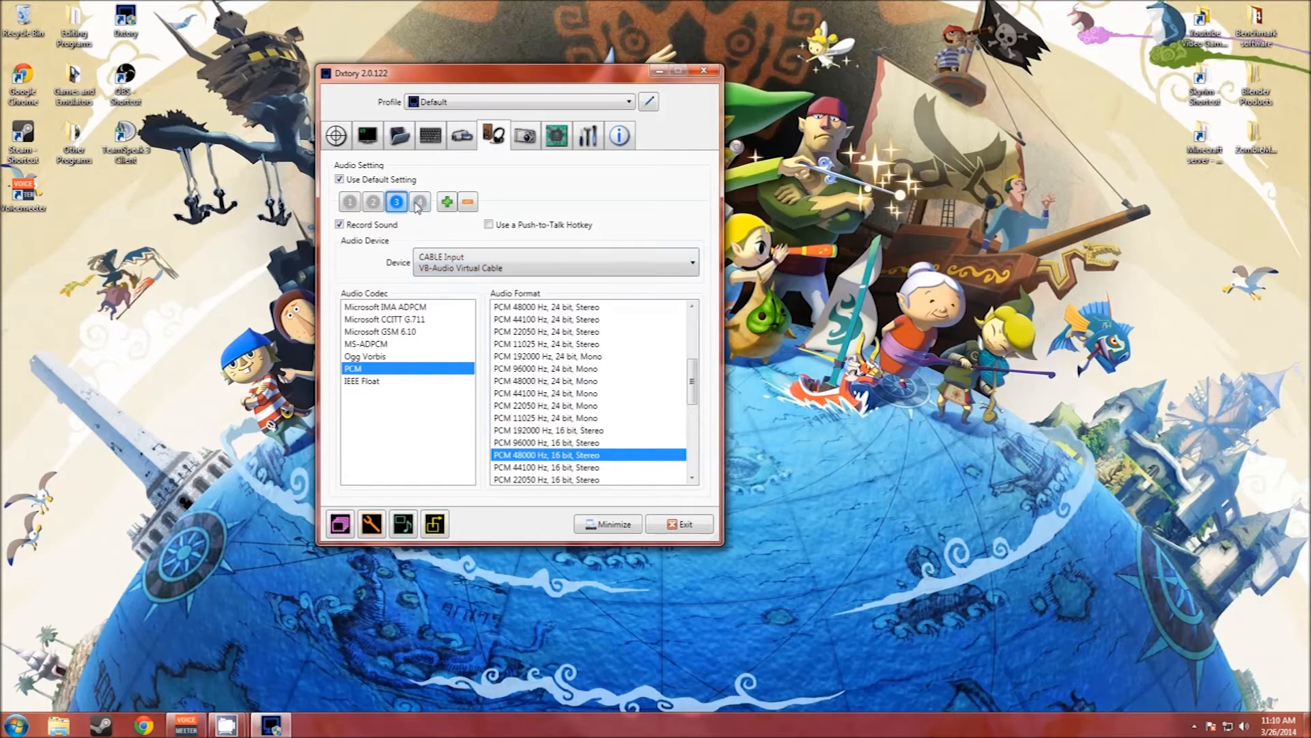
left_click(419, 201)
left_click(468, 267)
left_click(467, 318)
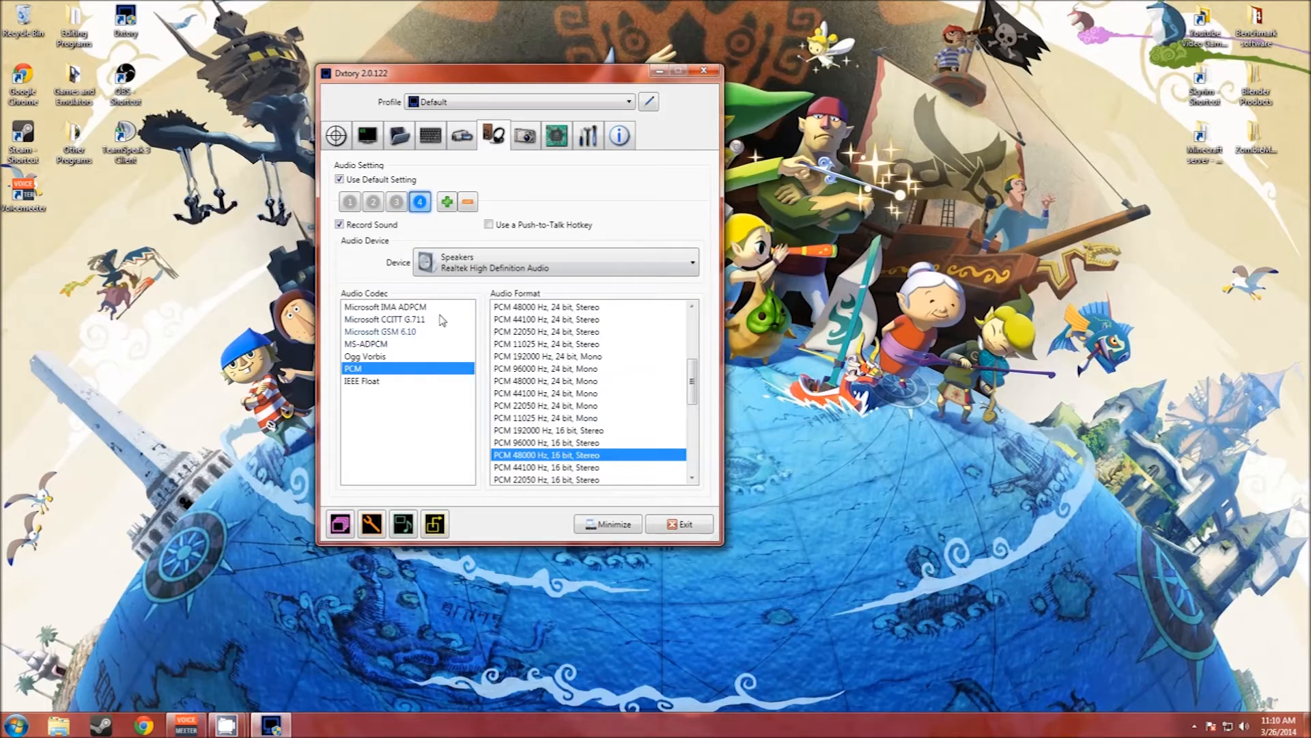
Step: Add a fifth audio stream and set its device to Microphone (Yeti Stereo Microphone)
left_click(446, 202)
left_click(444, 203)
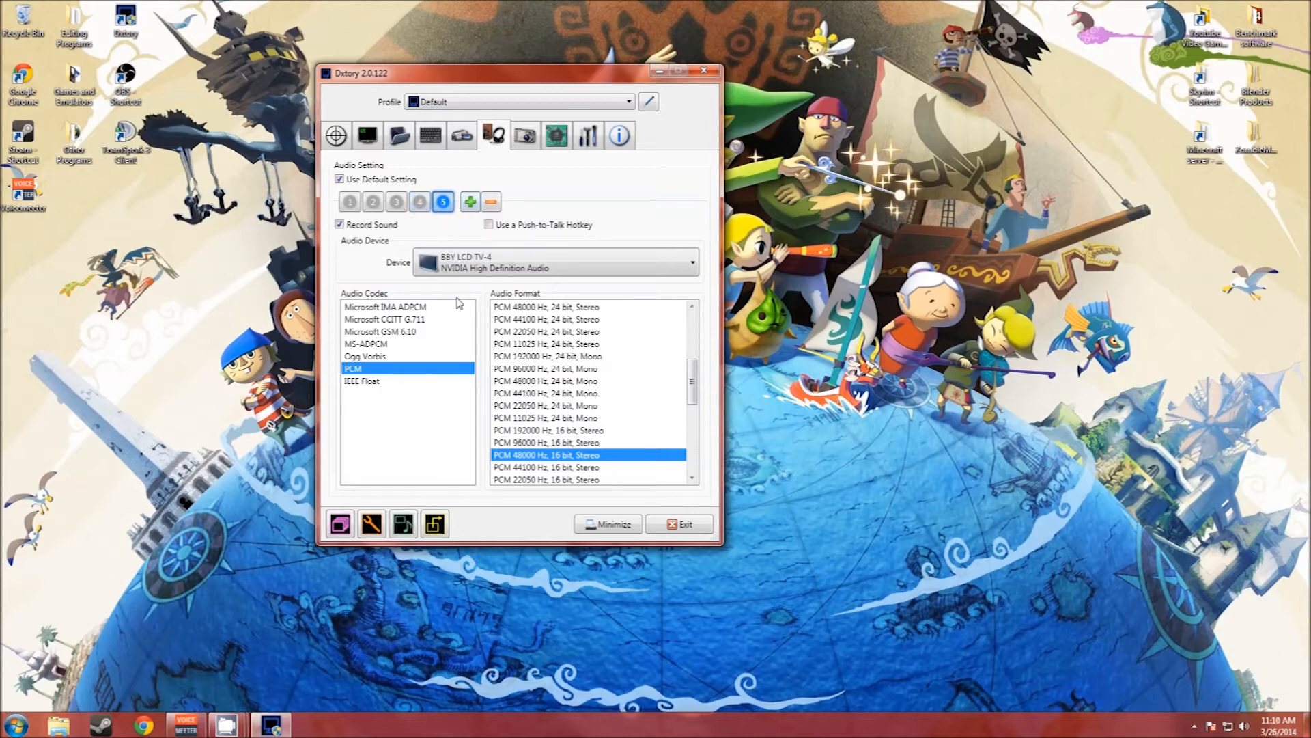
left_click(458, 267)
left_click(466, 391)
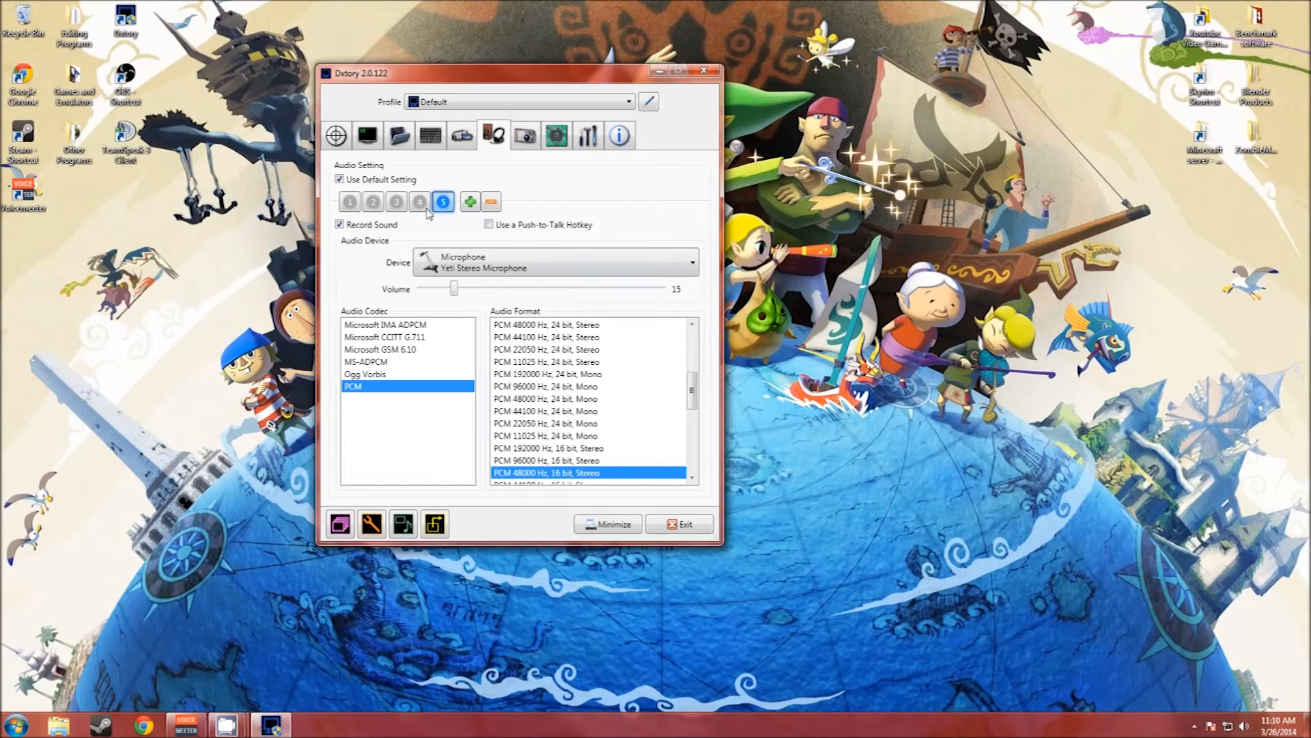
Step: Remove the fifth and fourth audio streams, keeping streams 1 to 3
left_click(491, 202)
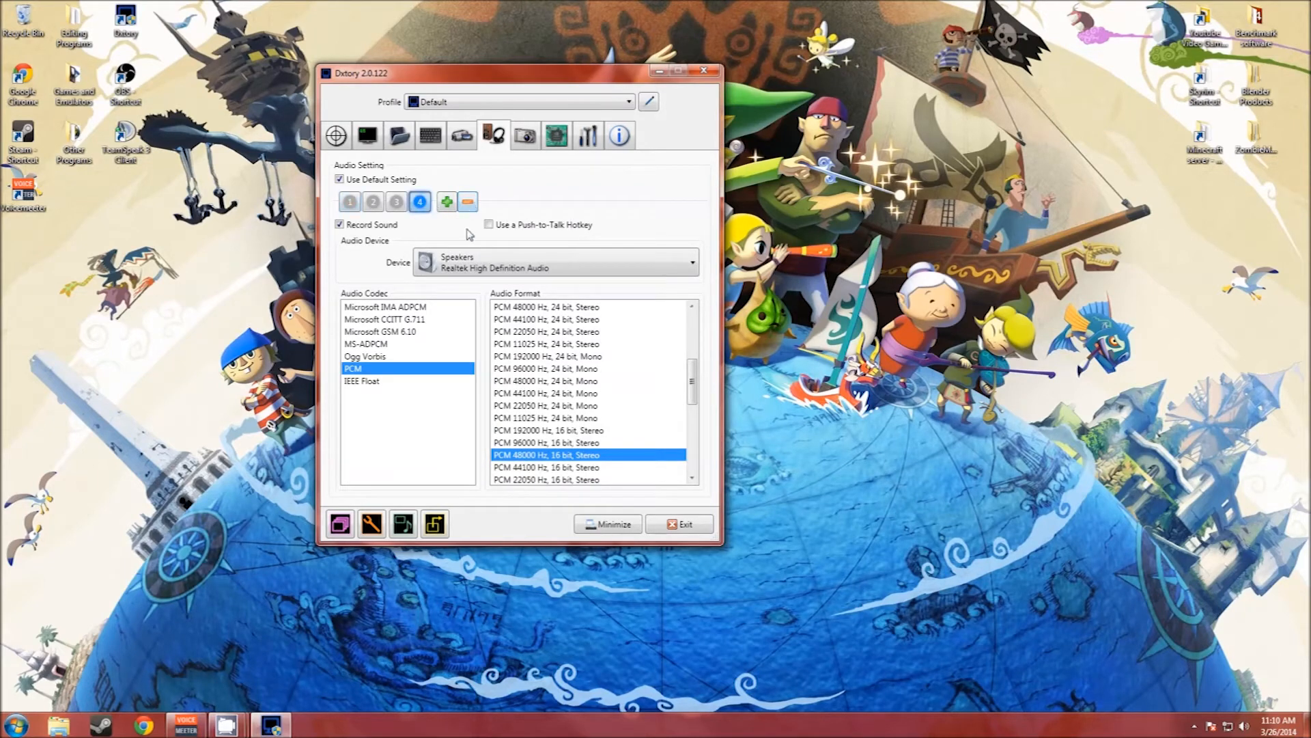
left_click(468, 201)
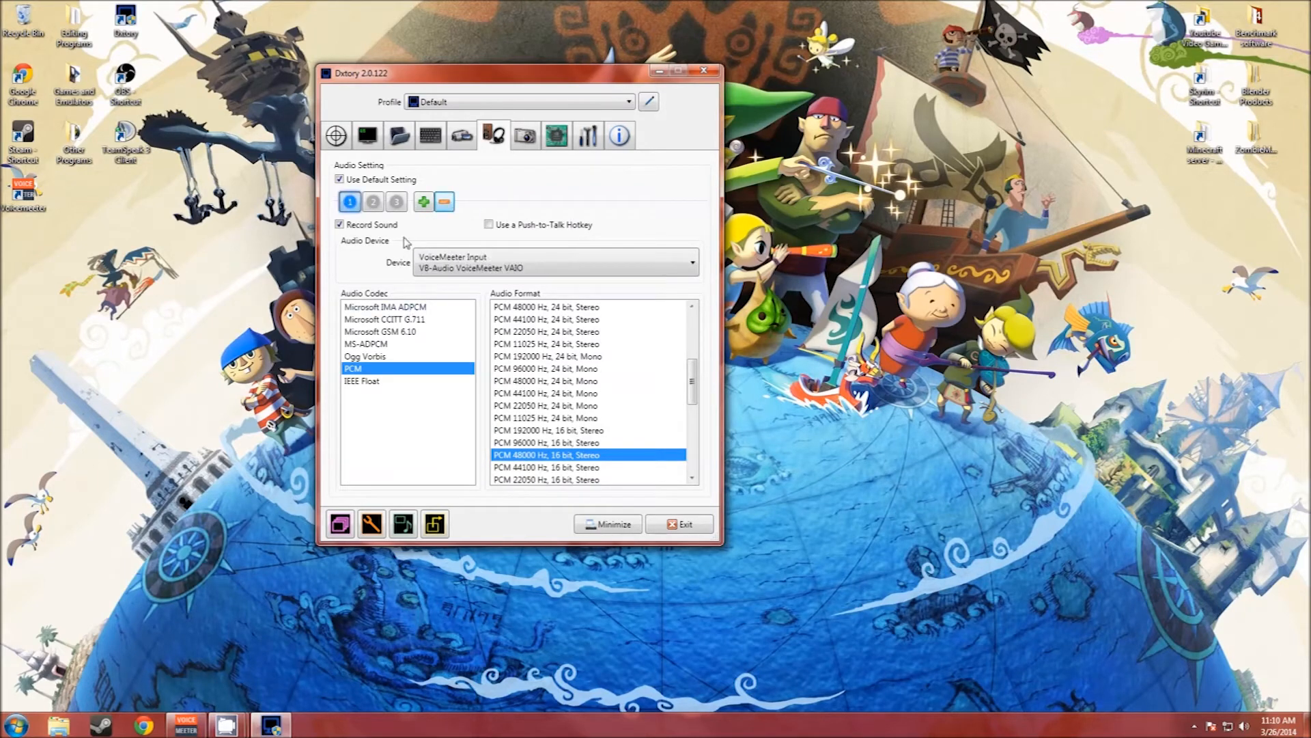
Step: Review the screenshot settings, set Processing Threads to 8 in the advanced settings, and minimize Dxtory
left_click(533, 140)
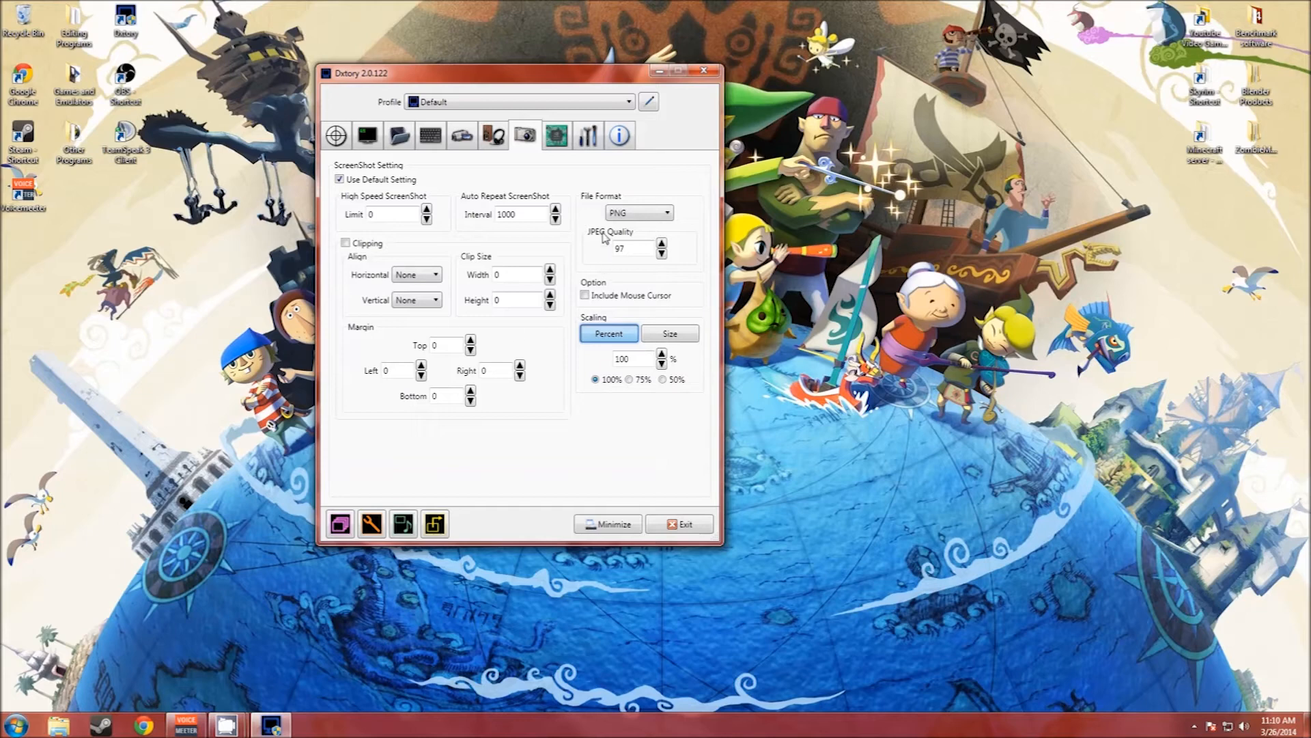
left_click(564, 142)
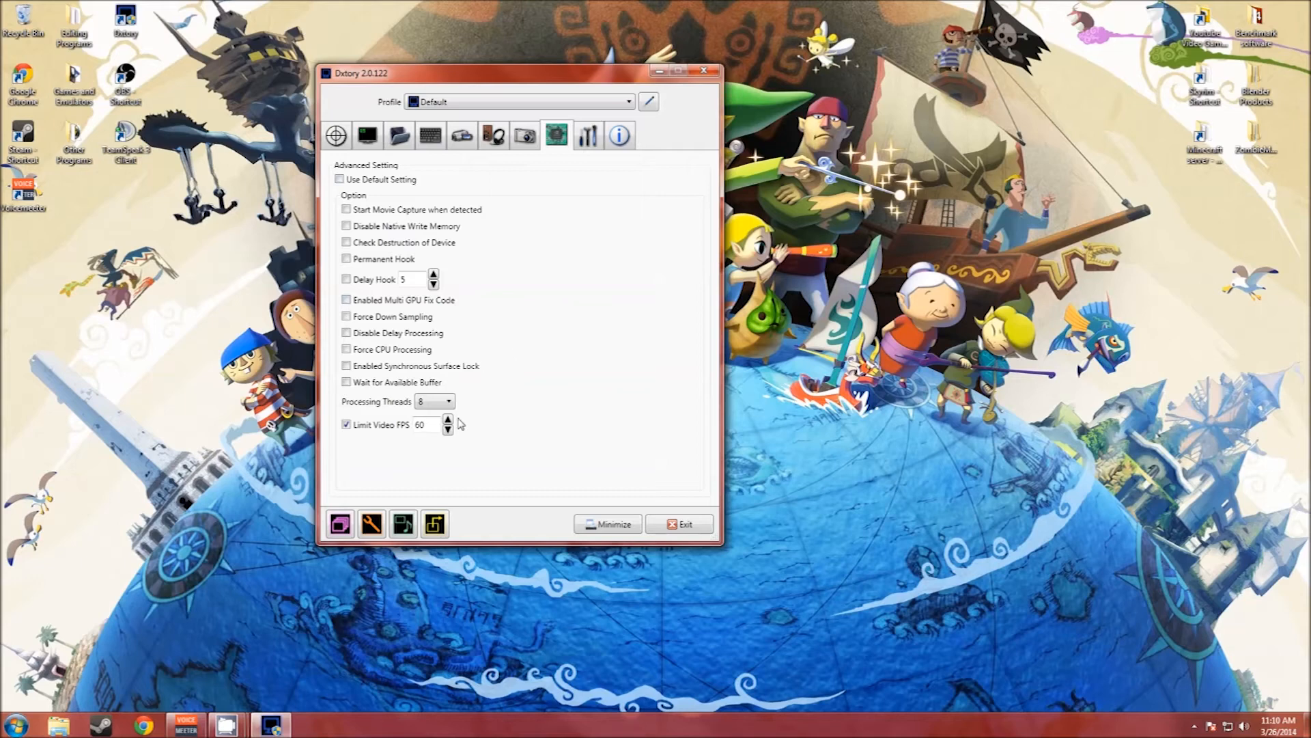
left_click(439, 405)
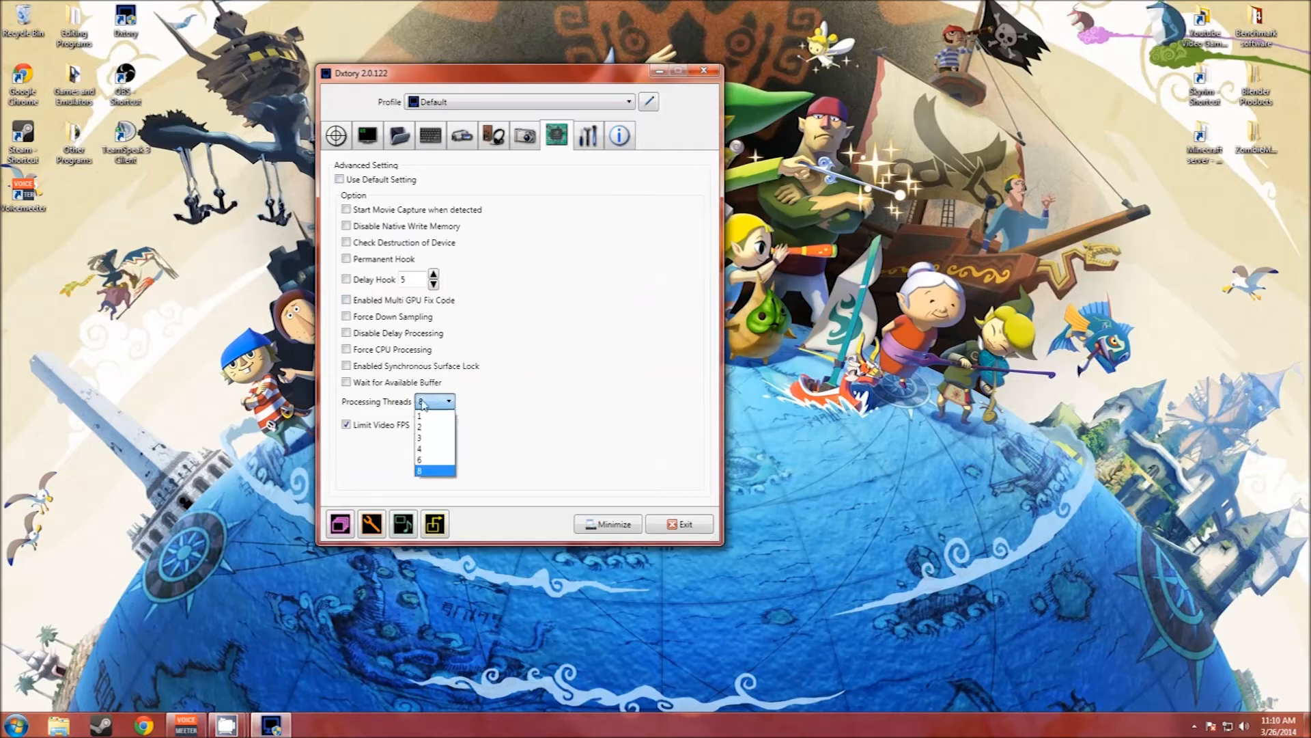
left_click(431, 472)
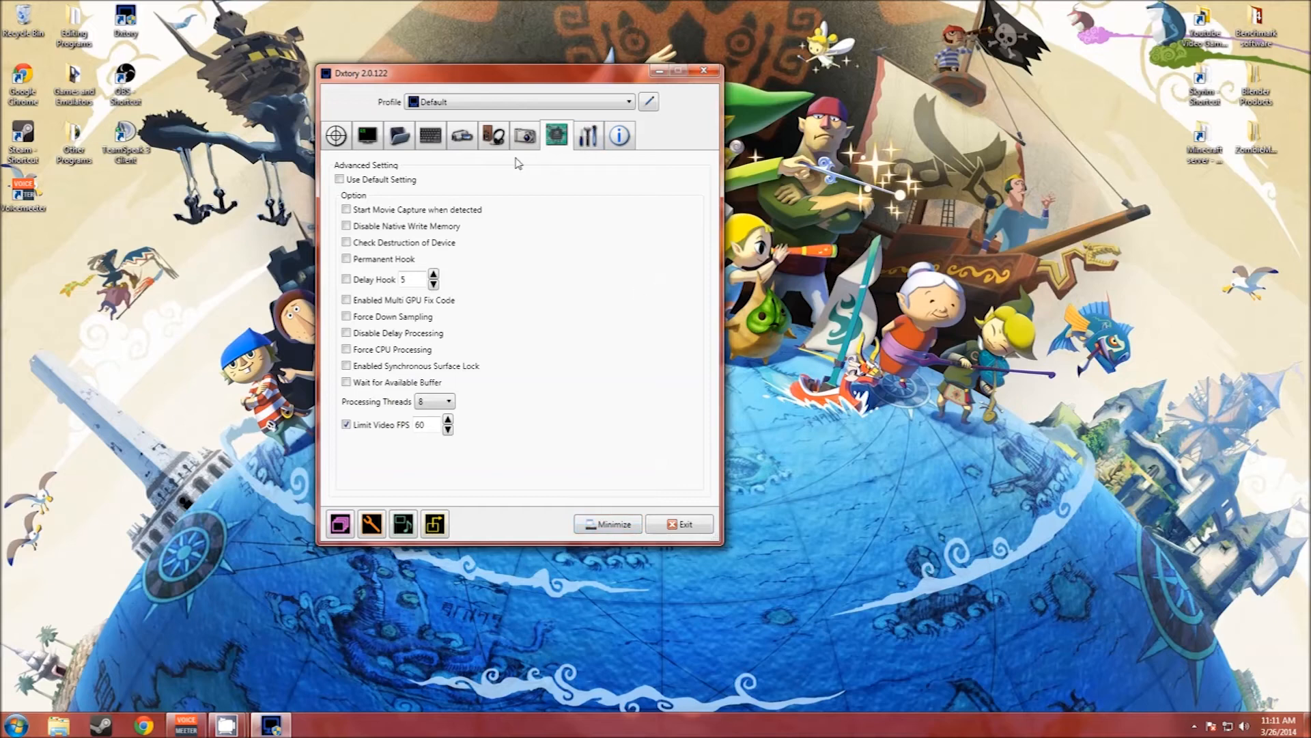
left_click(619, 527)
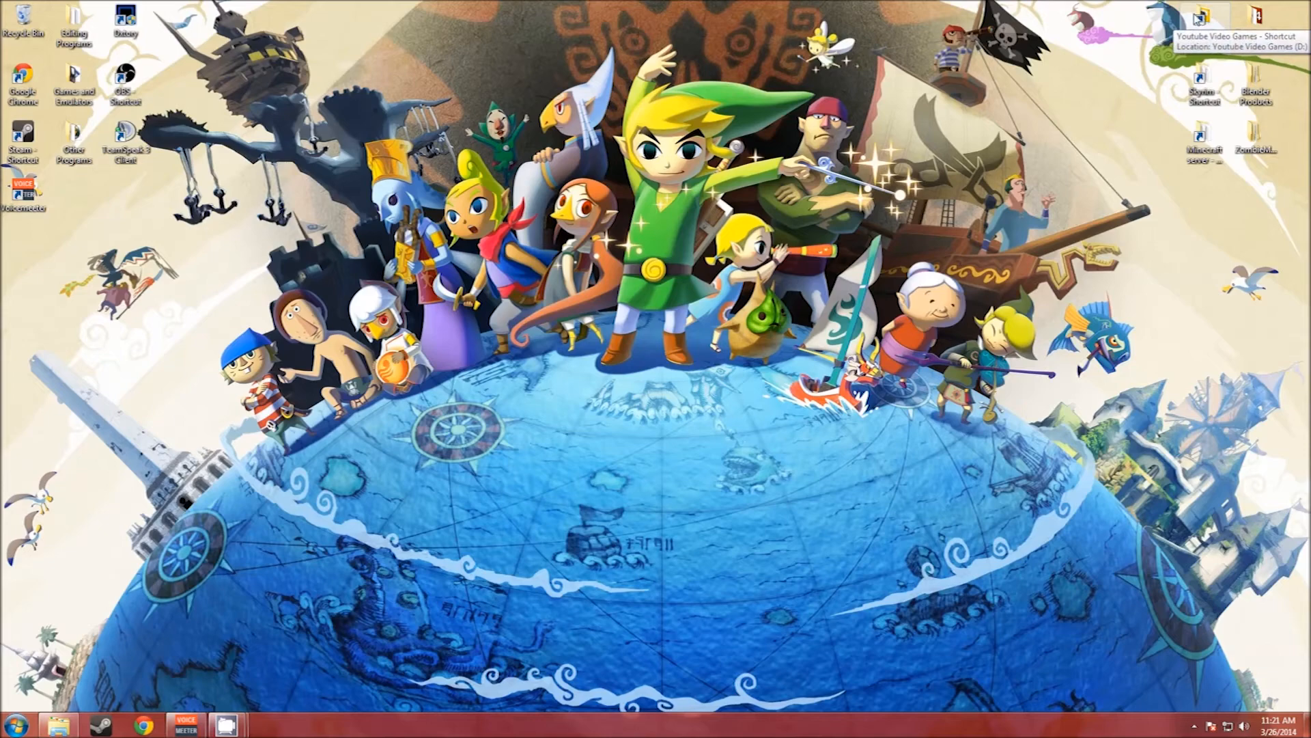
Step: Launch Adobe Premiere Pro from the Editing Programs desktop folder with an untitled project
double_click(74, 28)
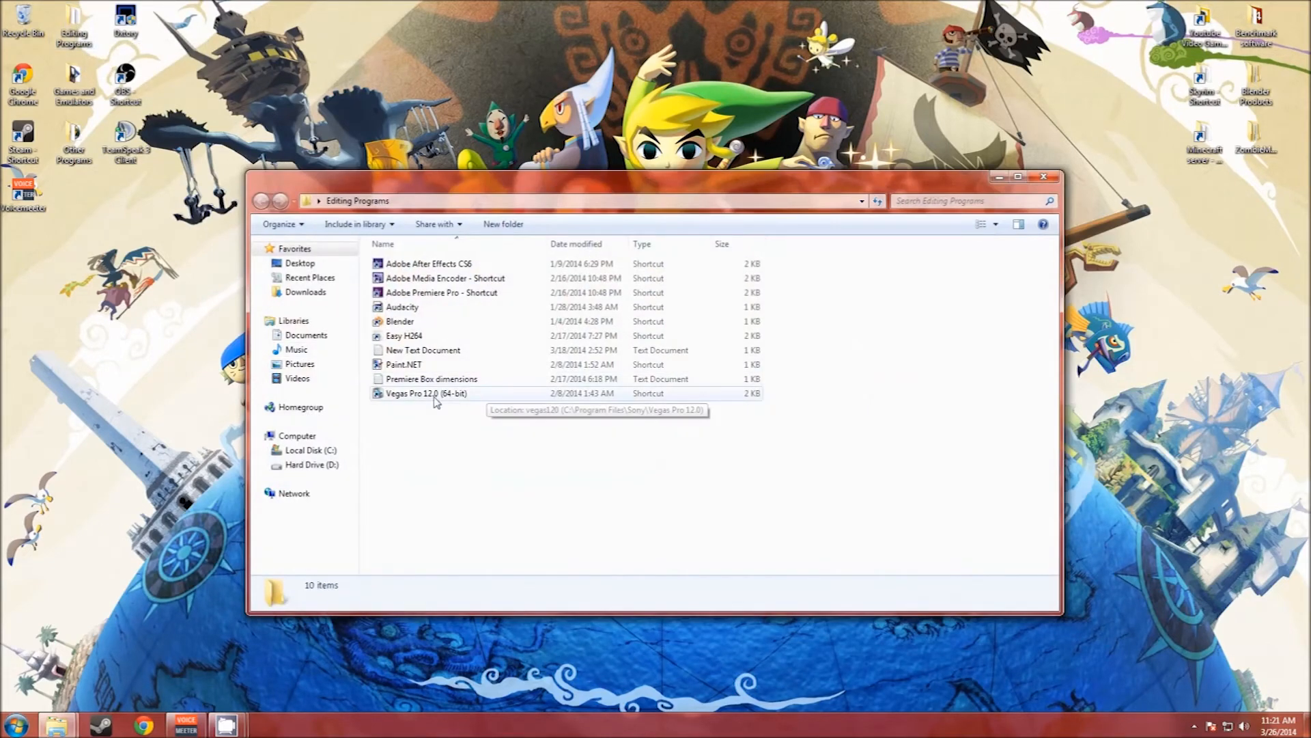
double_click(443, 294)
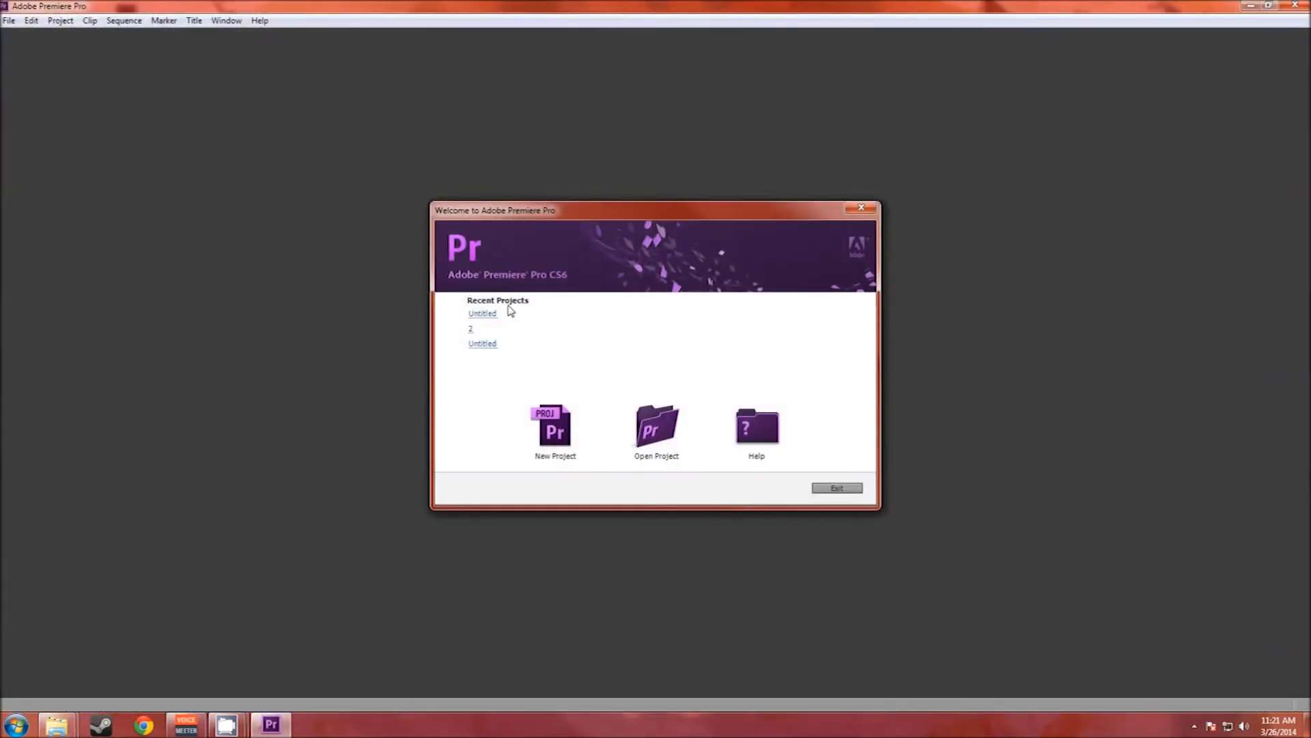
left_click(482, 313)
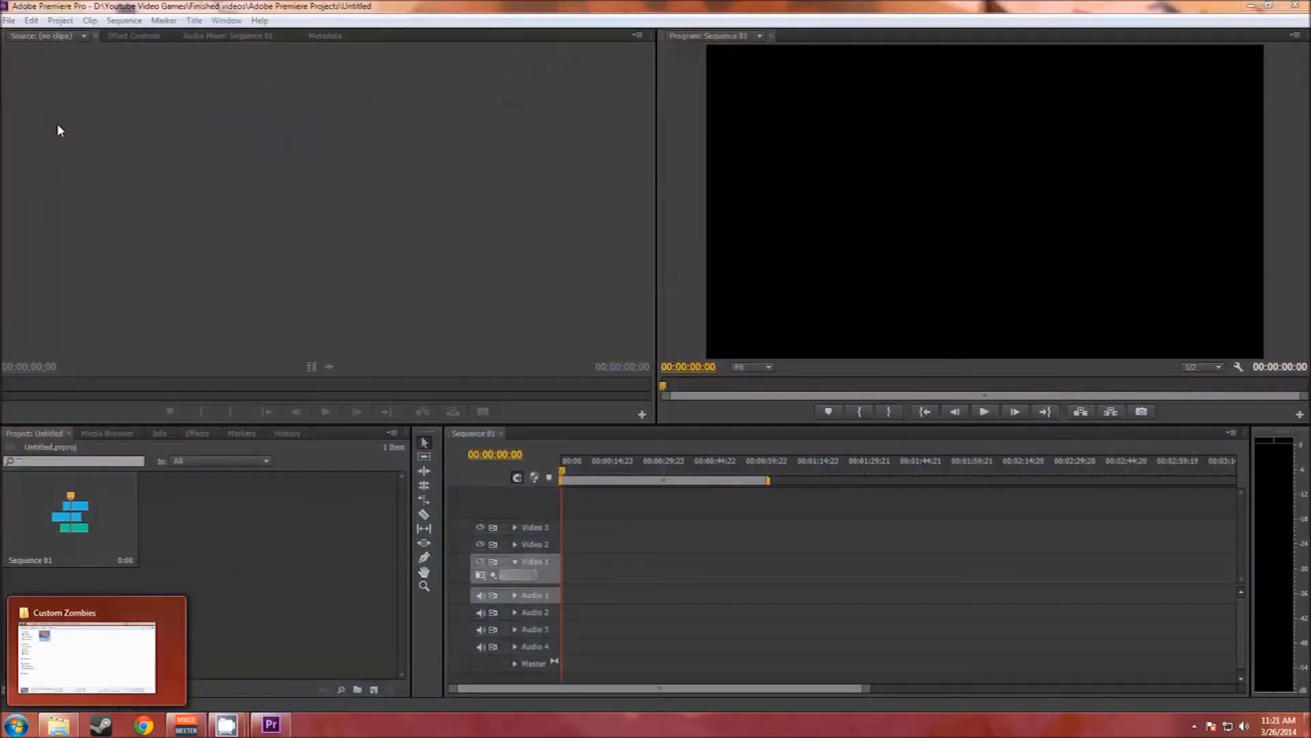
left_click(9, 20)
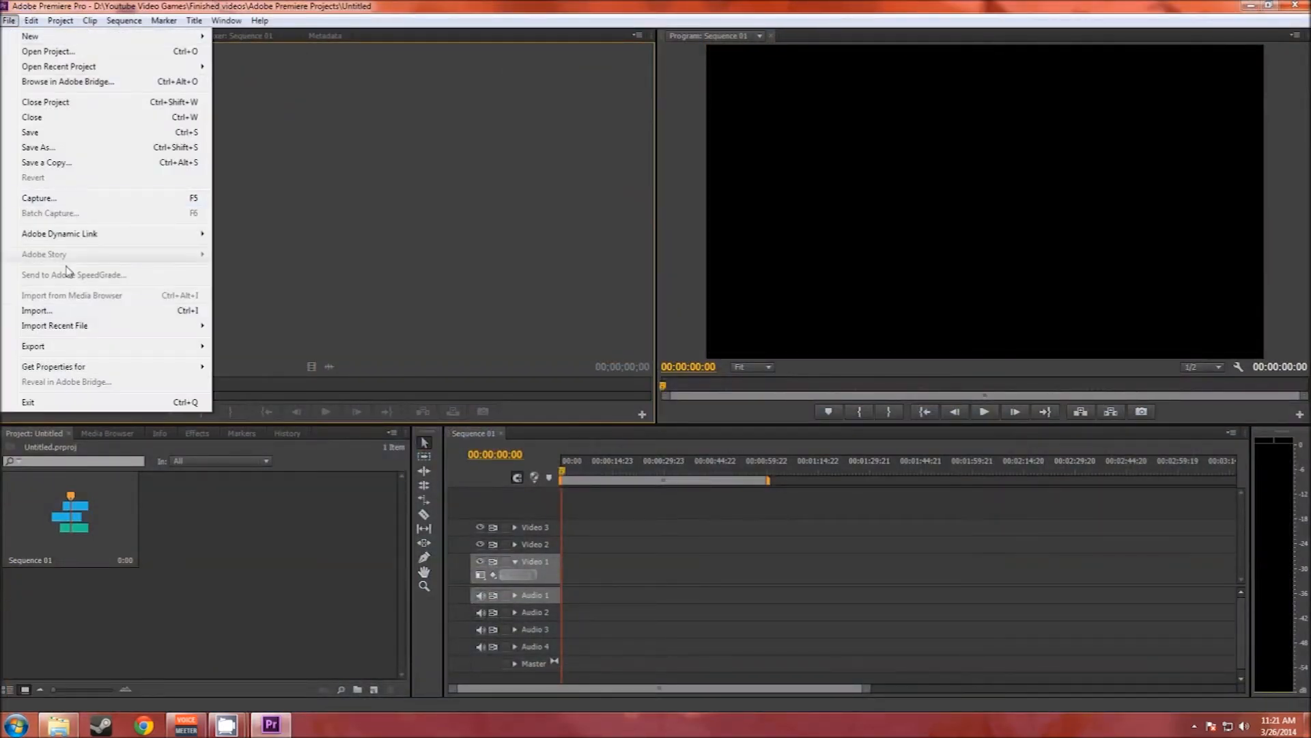
left_click(77, 313)
left_click(167, 146)
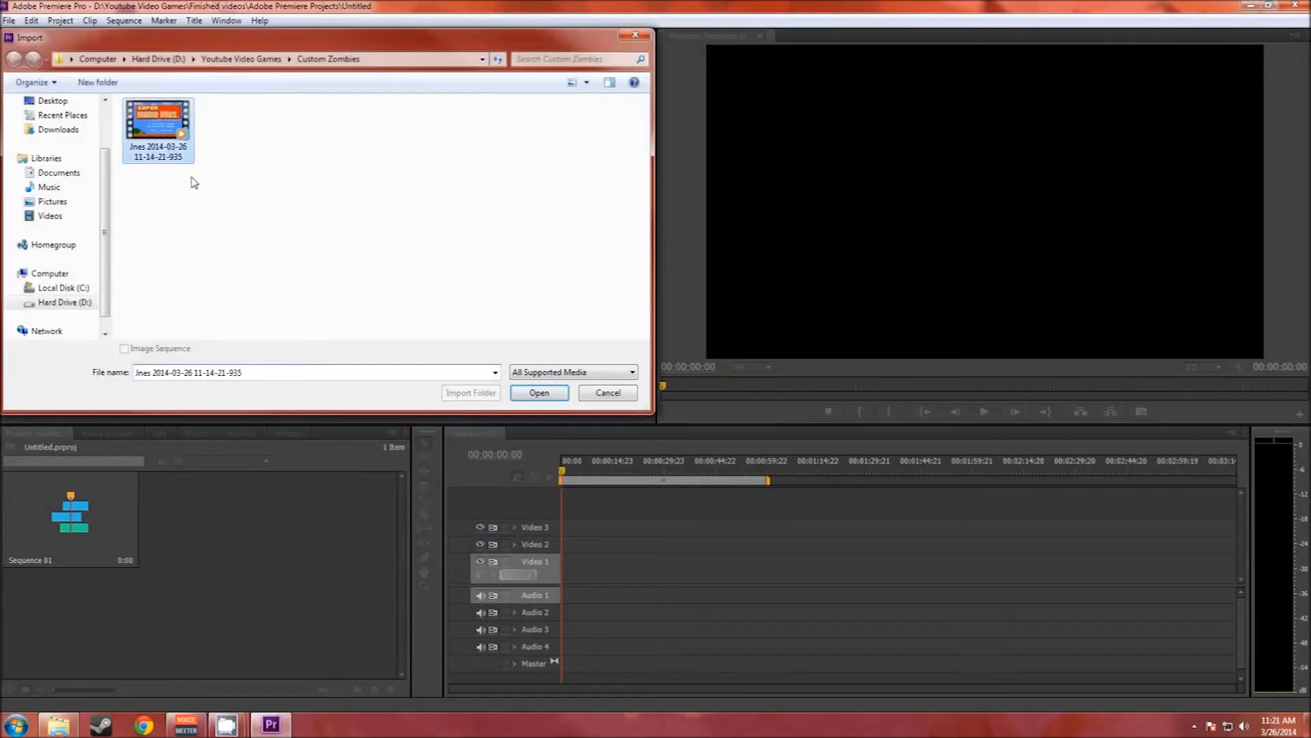
left_click(536, 394)
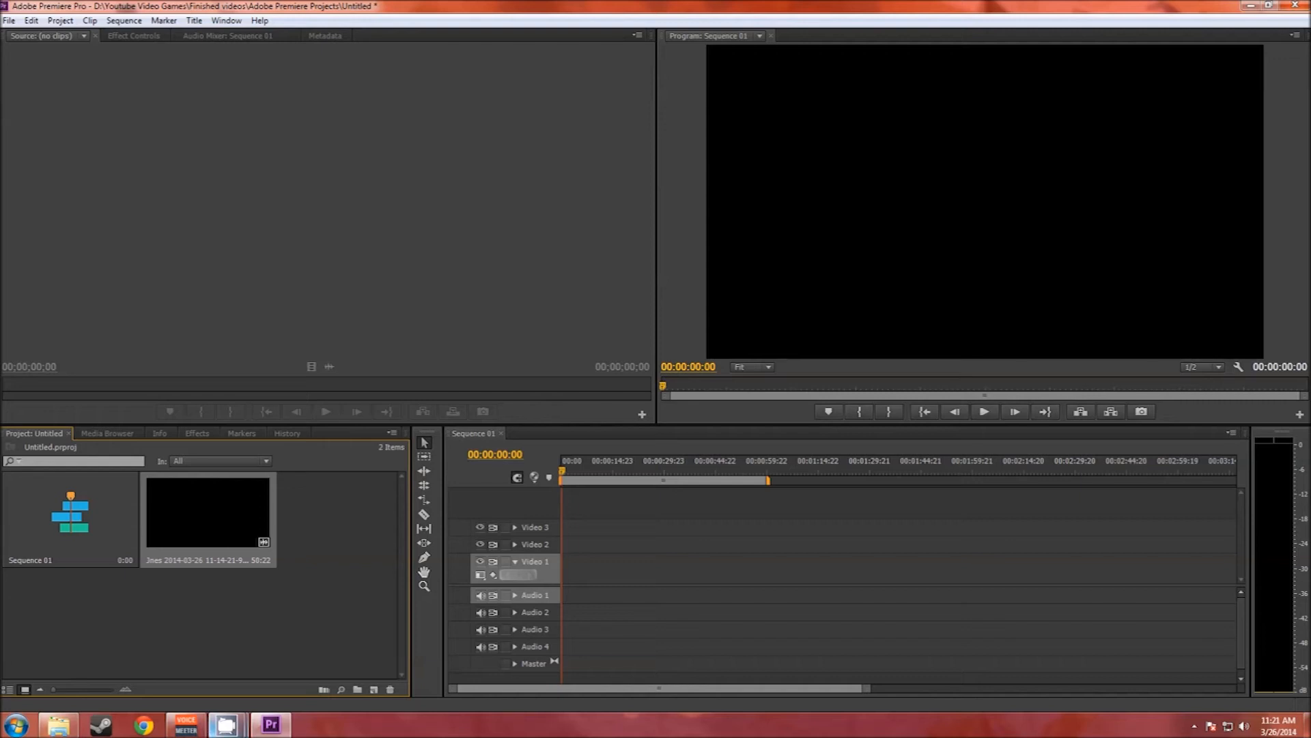
Step: Switch to the Custom Zombies folder in Windows Explorer and extract the audio streams of the Jnes recording
left_click(57, 726)
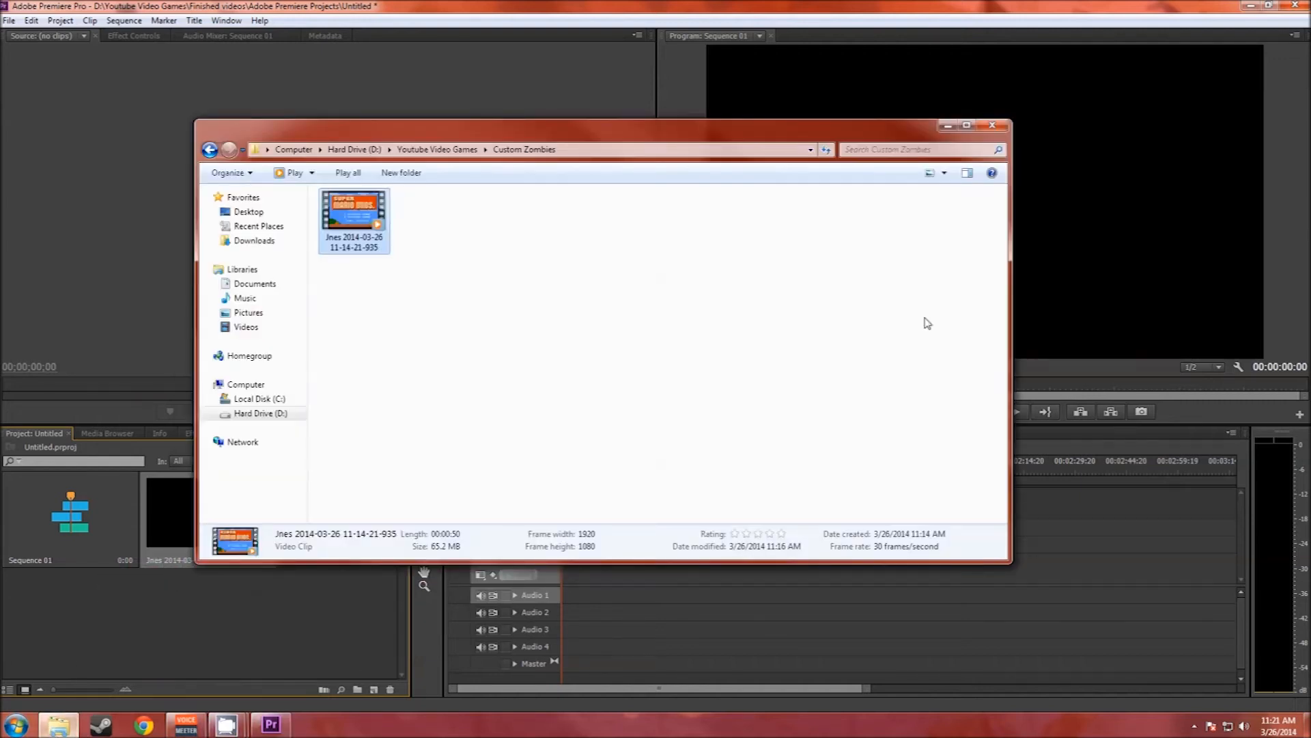
left_click(1245, 7)
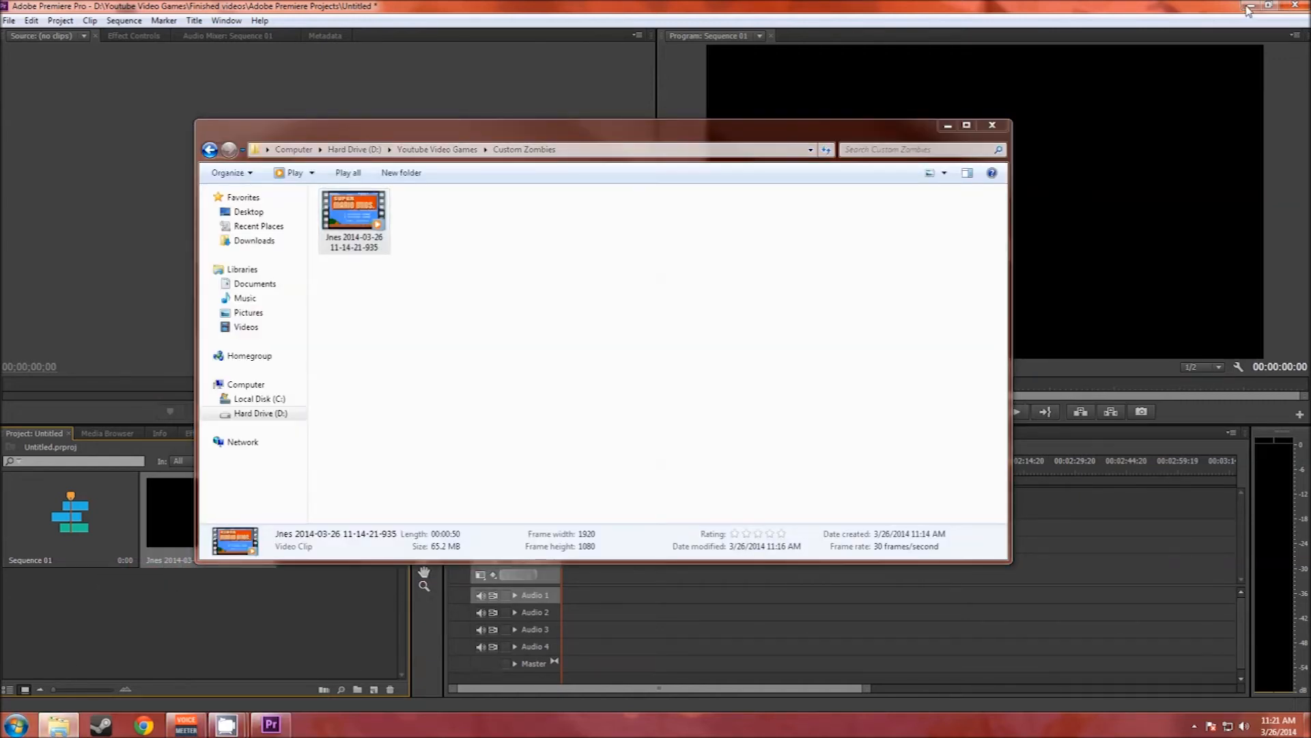
left_click(614, 208)
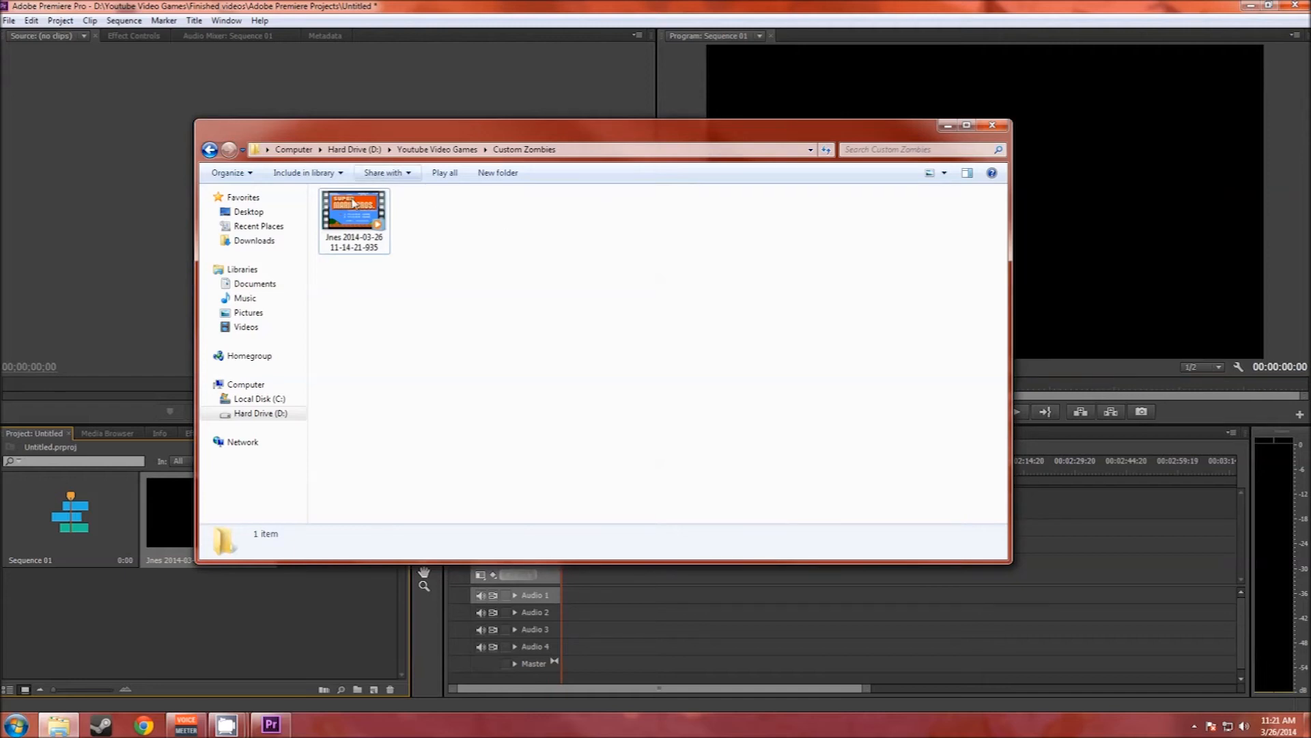
right_click(369, 222)
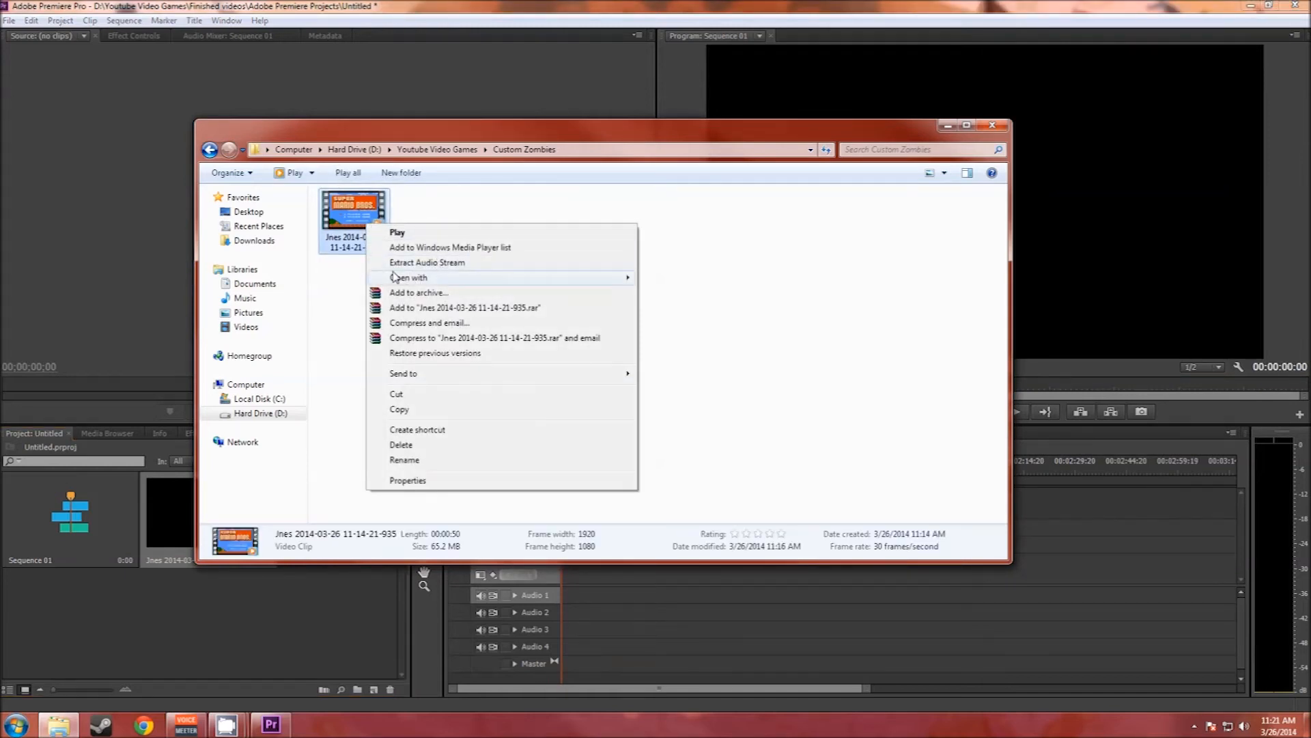
left_click(430, 264)
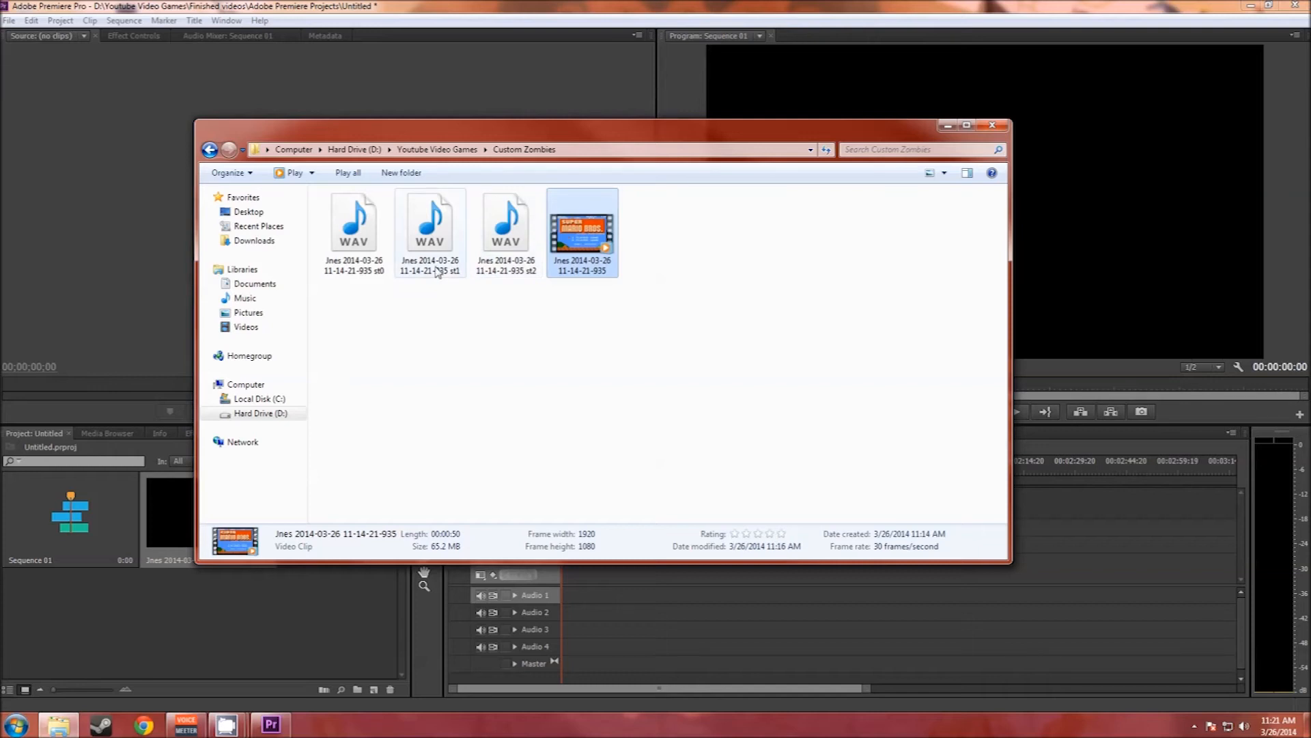
Step: Open the Jnes recording in Movie Maker
right_click(579, 255)
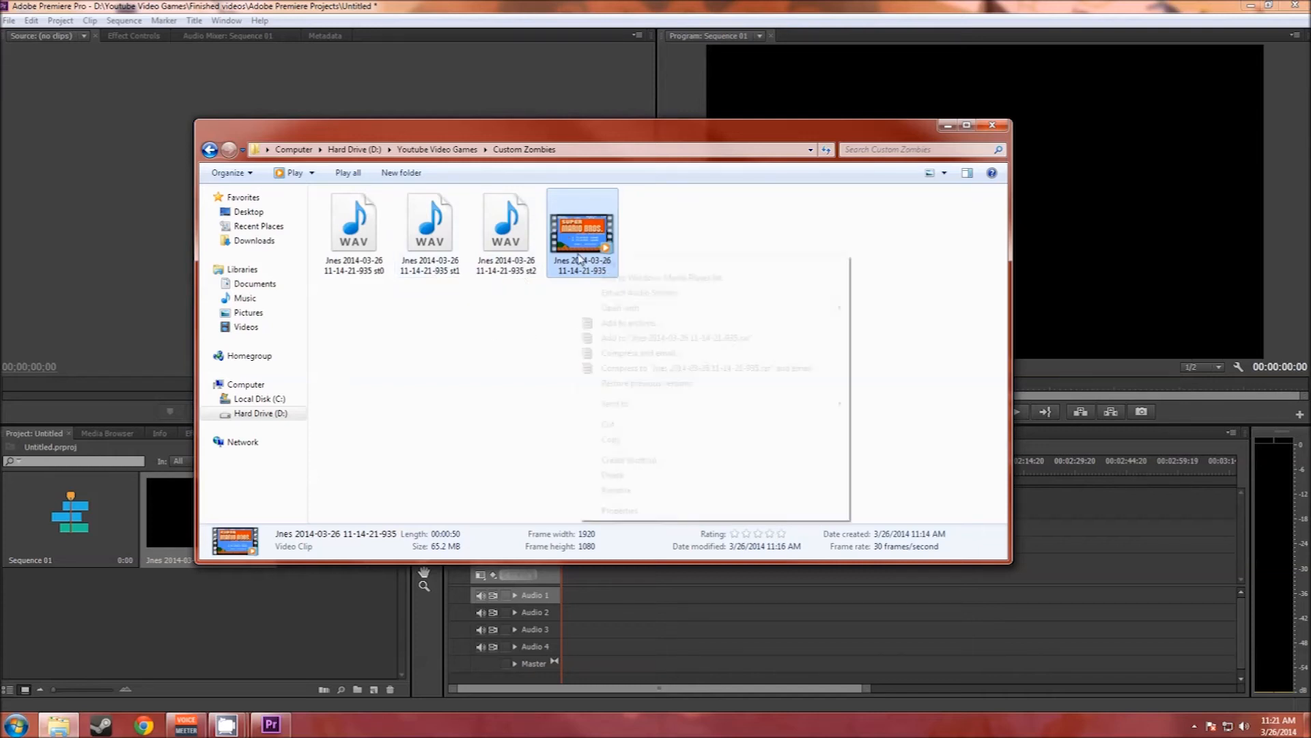
mouse_move(698, 311)
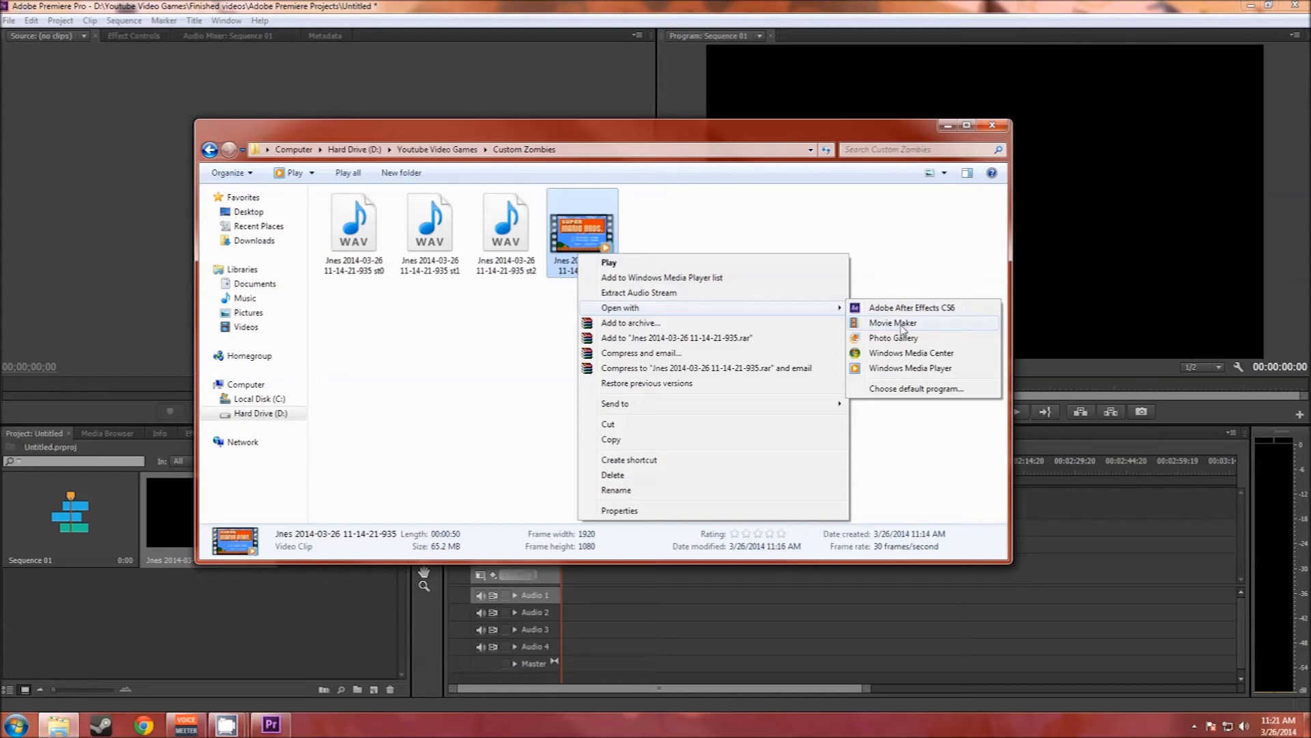
left_click(893, 323)
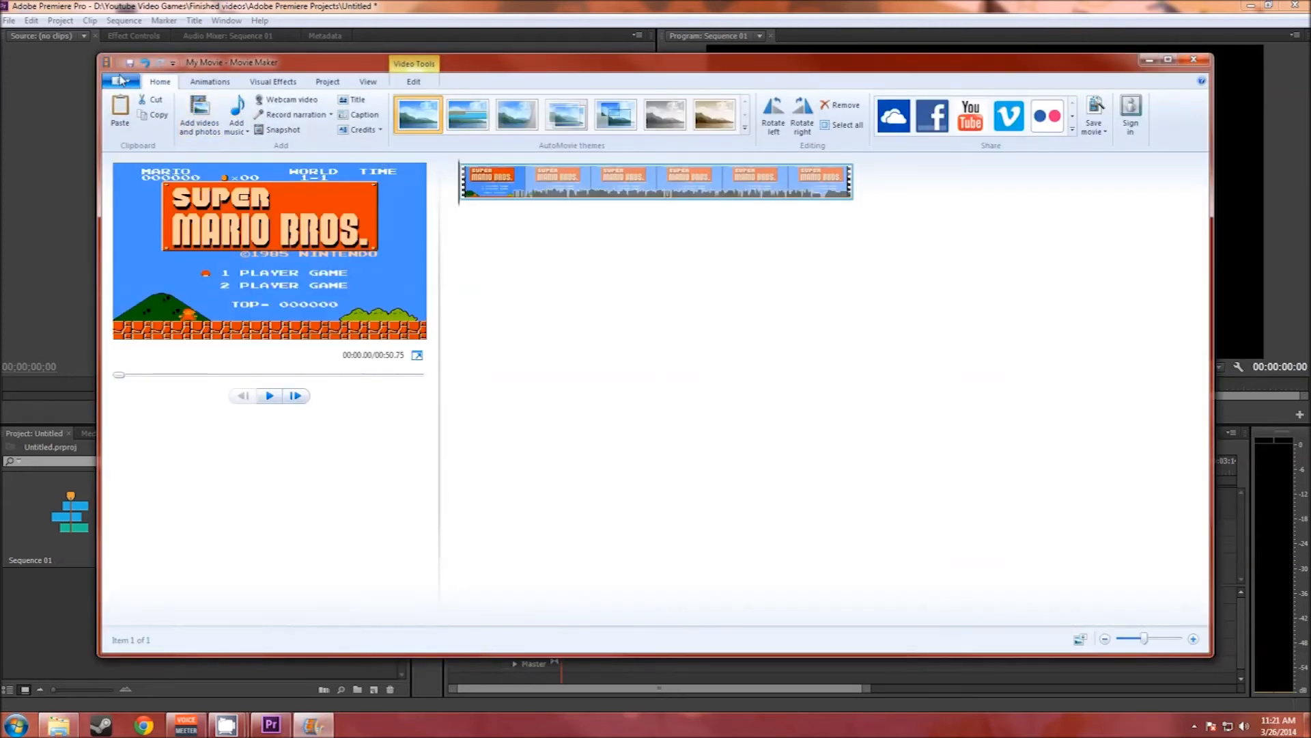
Step: Export the movie with the recommended project settings as My Movie (MPEG-4/H.264) in Custom Zombies, and close Movie Maker without saving the project
left_click(121, 83)
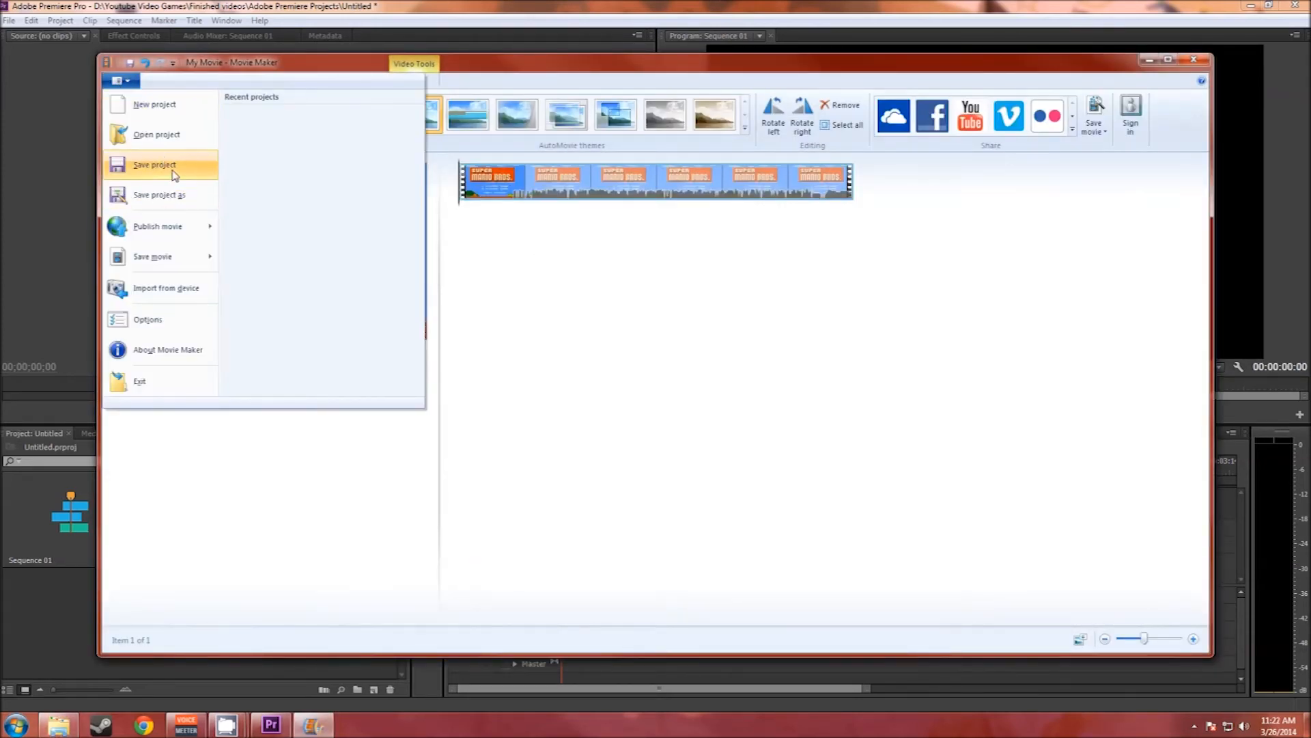
mouse_move(170, 253)
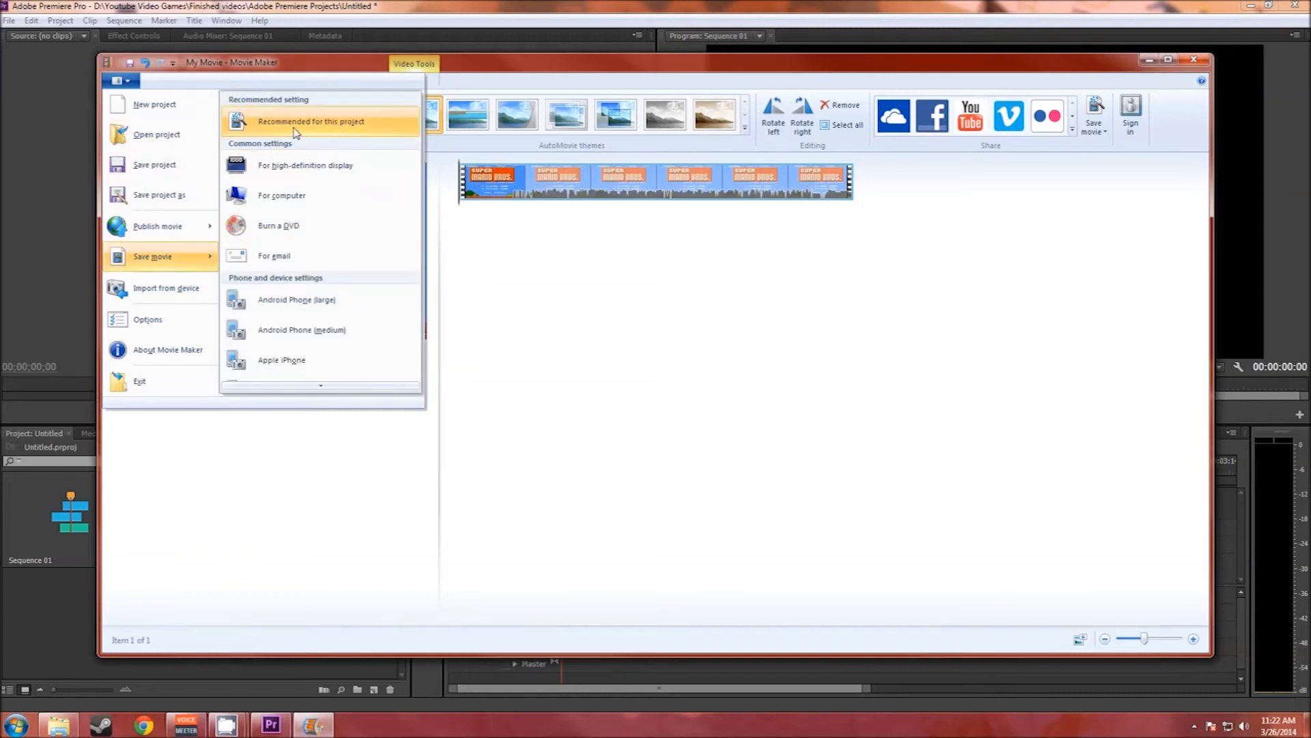
left_click(328, 122)
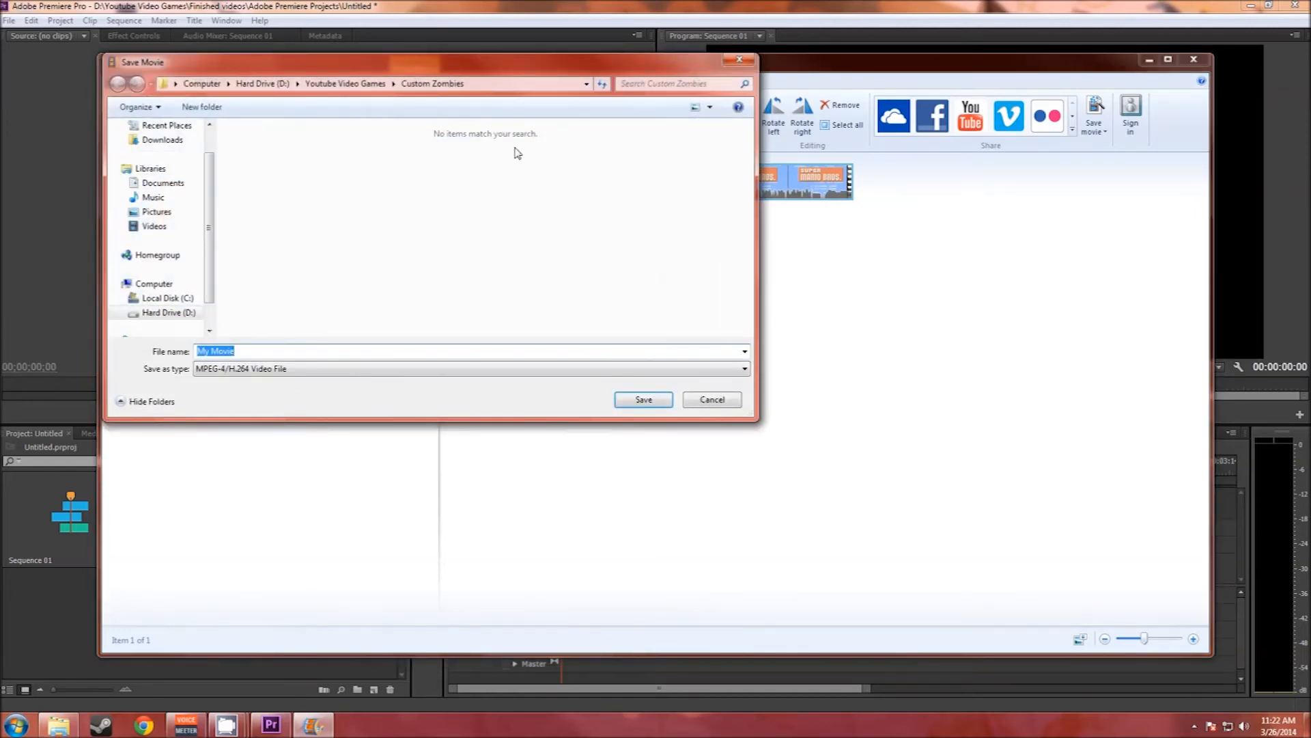
left_click(652, 402)
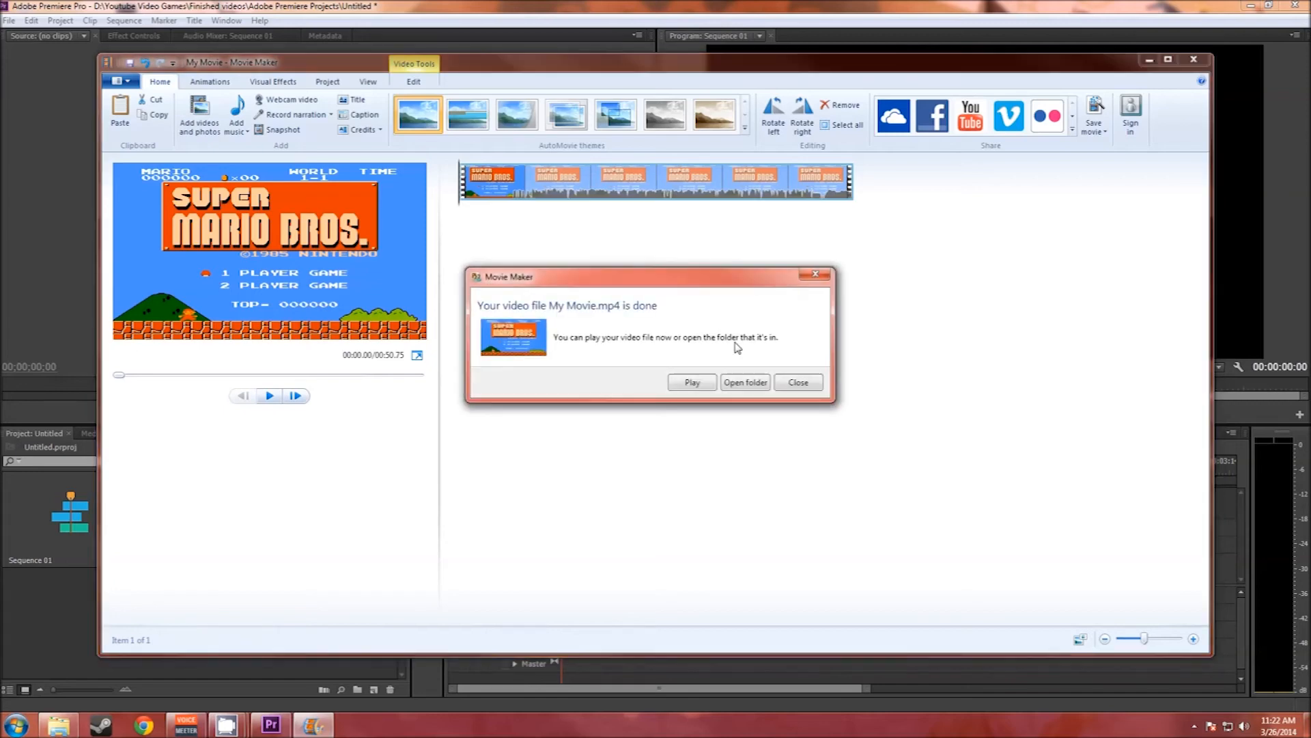
left_click(797, 382)
left_click(1193, 60)
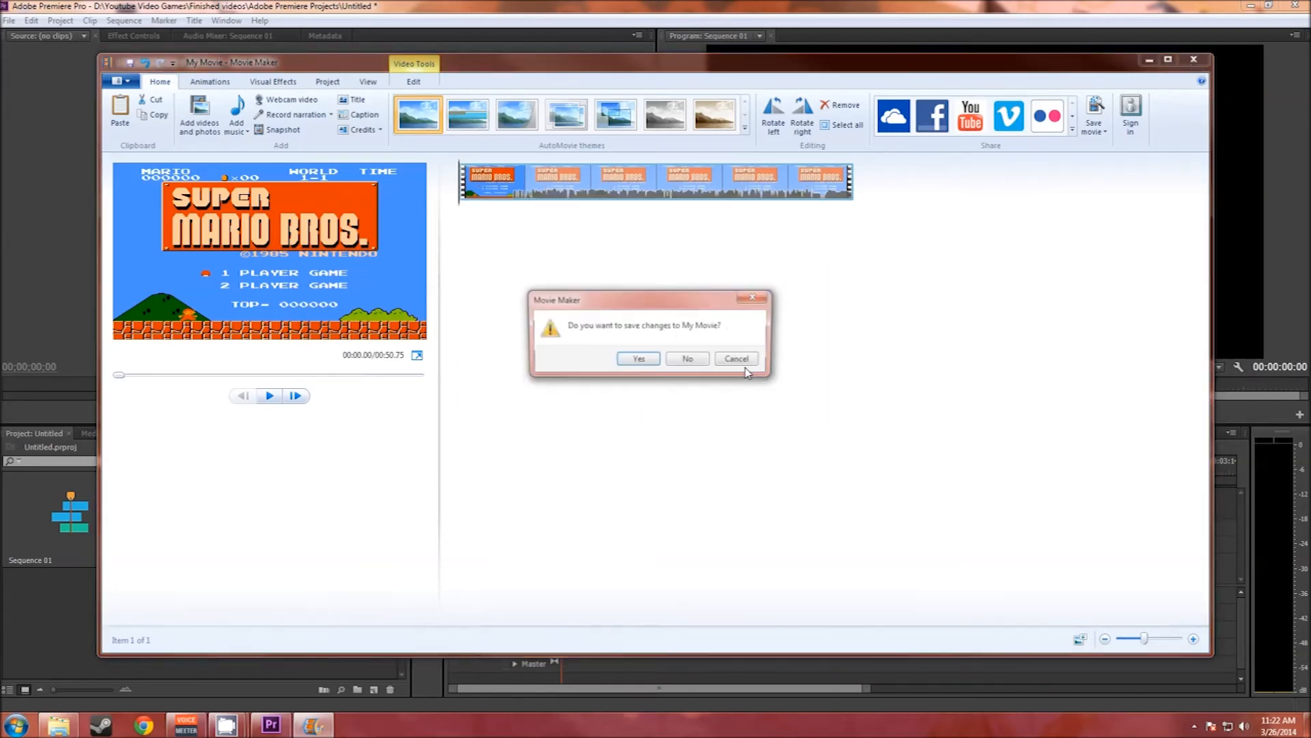
left_click(689, 359)
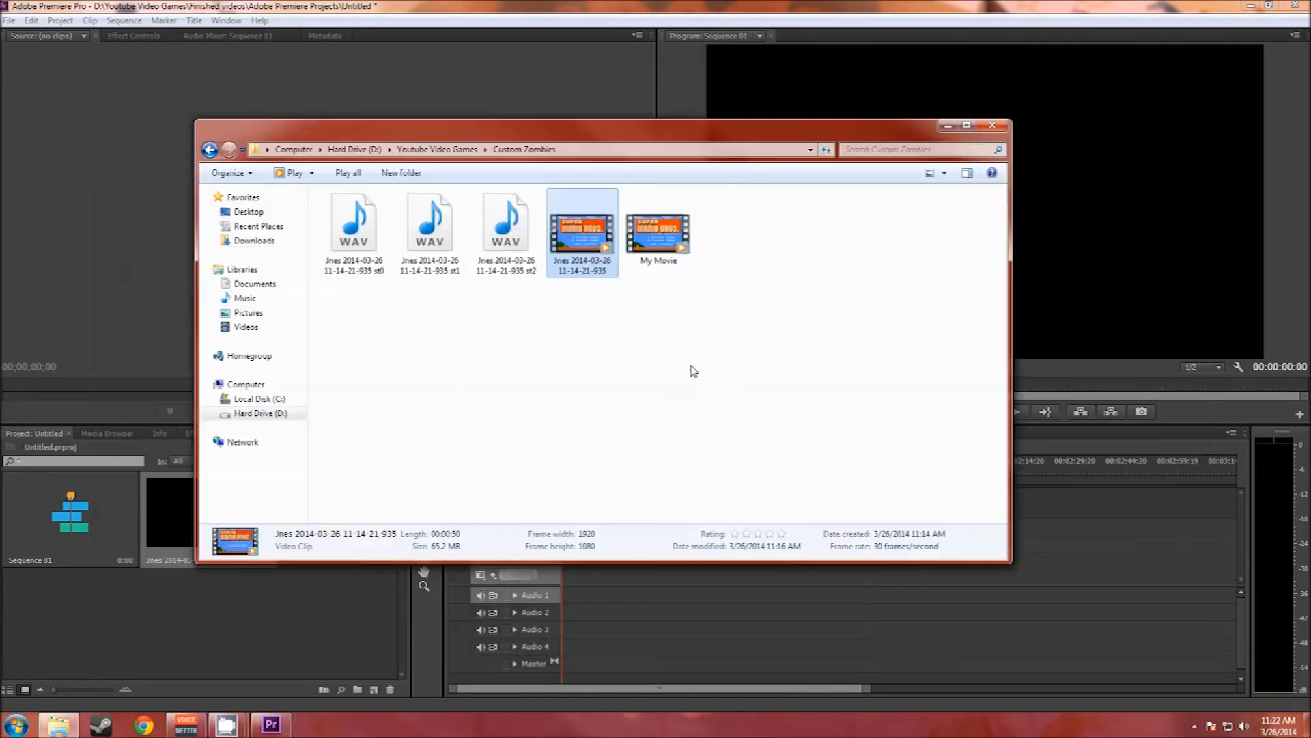
Step: Compare the file details of My Movie and the original Jnes recording, and import My Movie into the Premiere Pro project
left_click(667, 234)
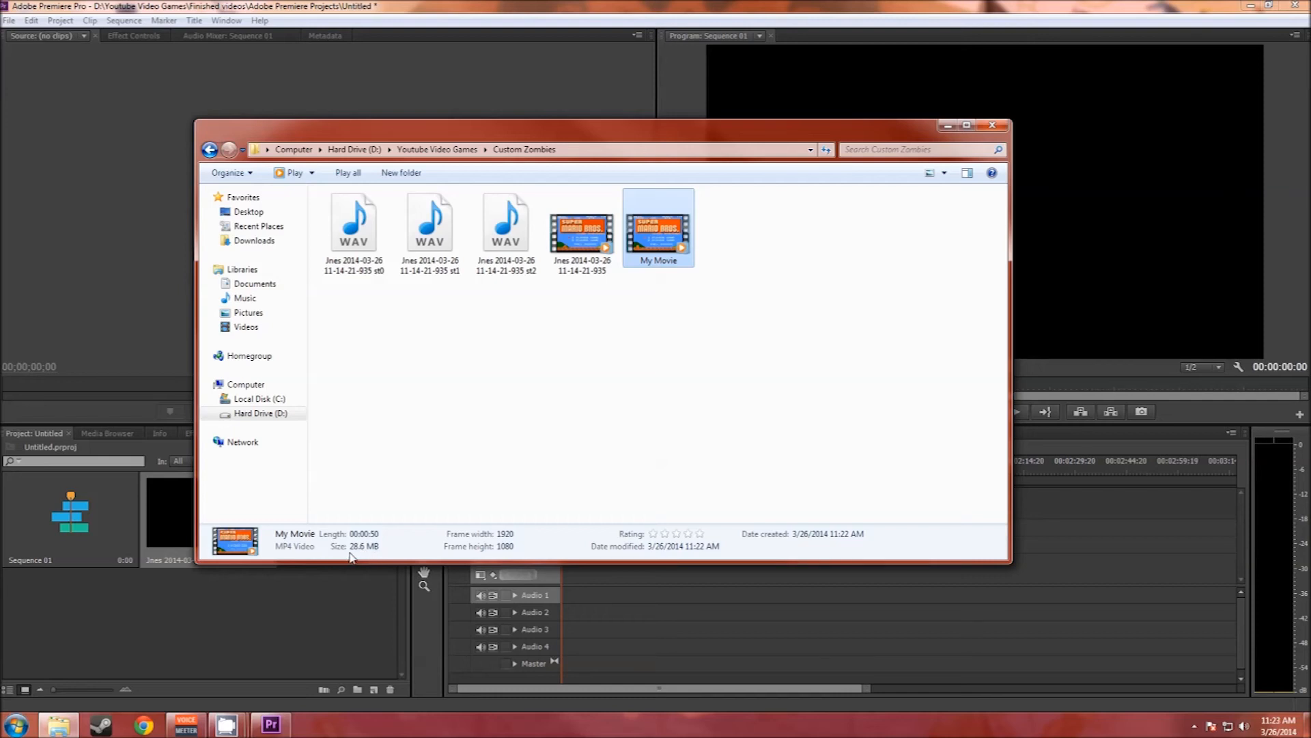
left_click(581, 247)
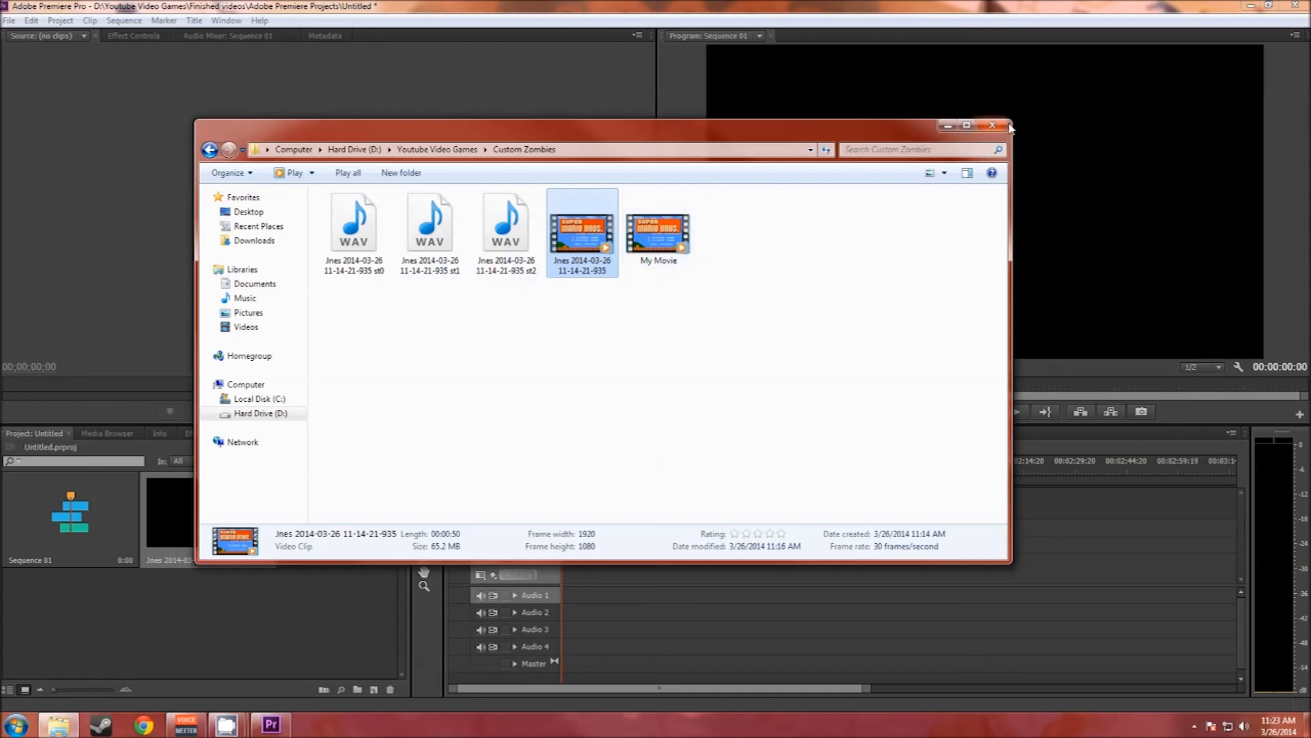
left_click_drag(695, 135, 680, 61)
left_click_drag(662, 179, 351, 528)
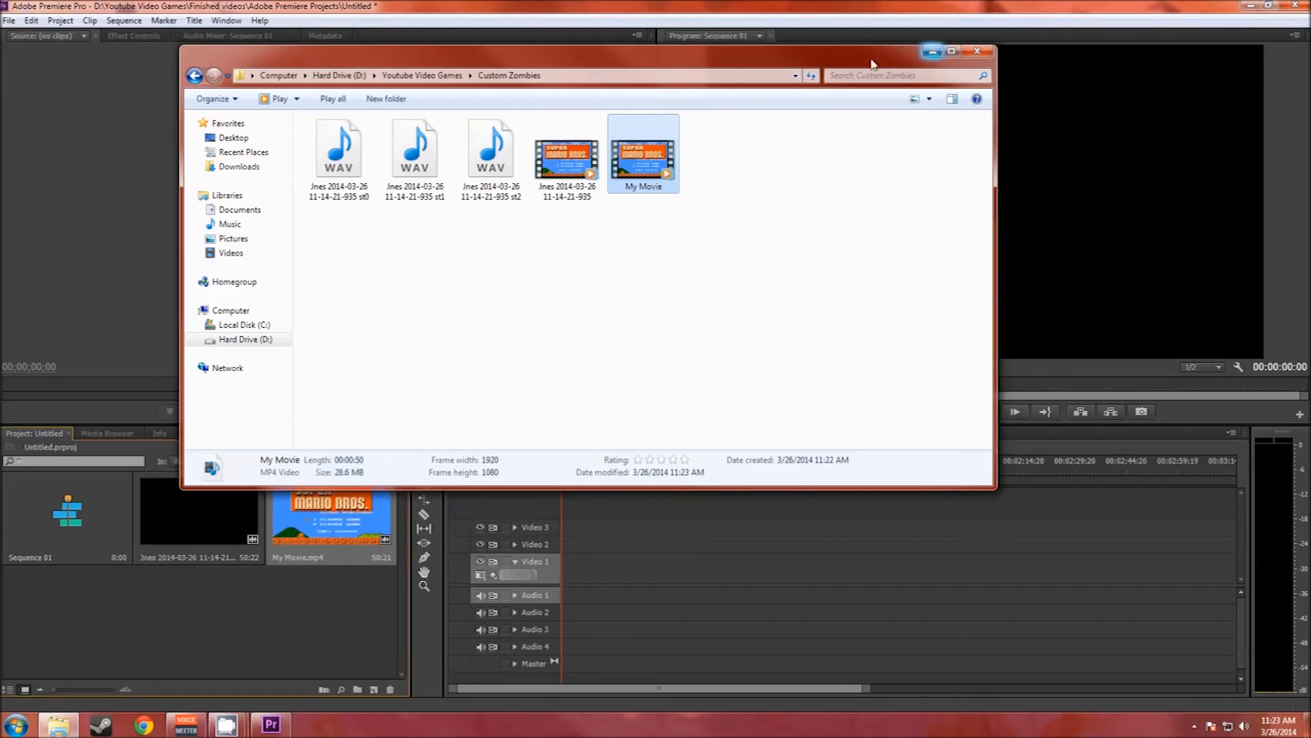
left_click(932, 52)
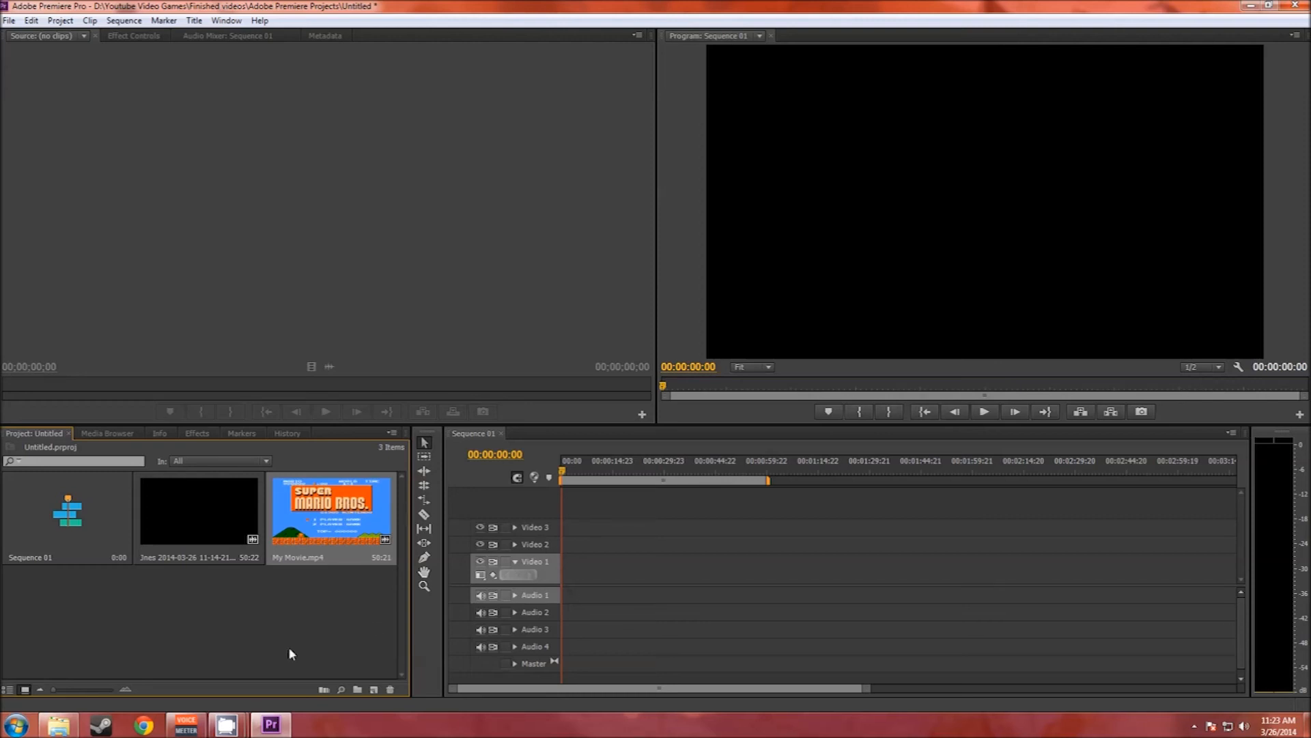
Step: Place My Movie from the Custom Zombies folder at the start of the Video 1 track in Premiere Pro
left_click(58, 724)
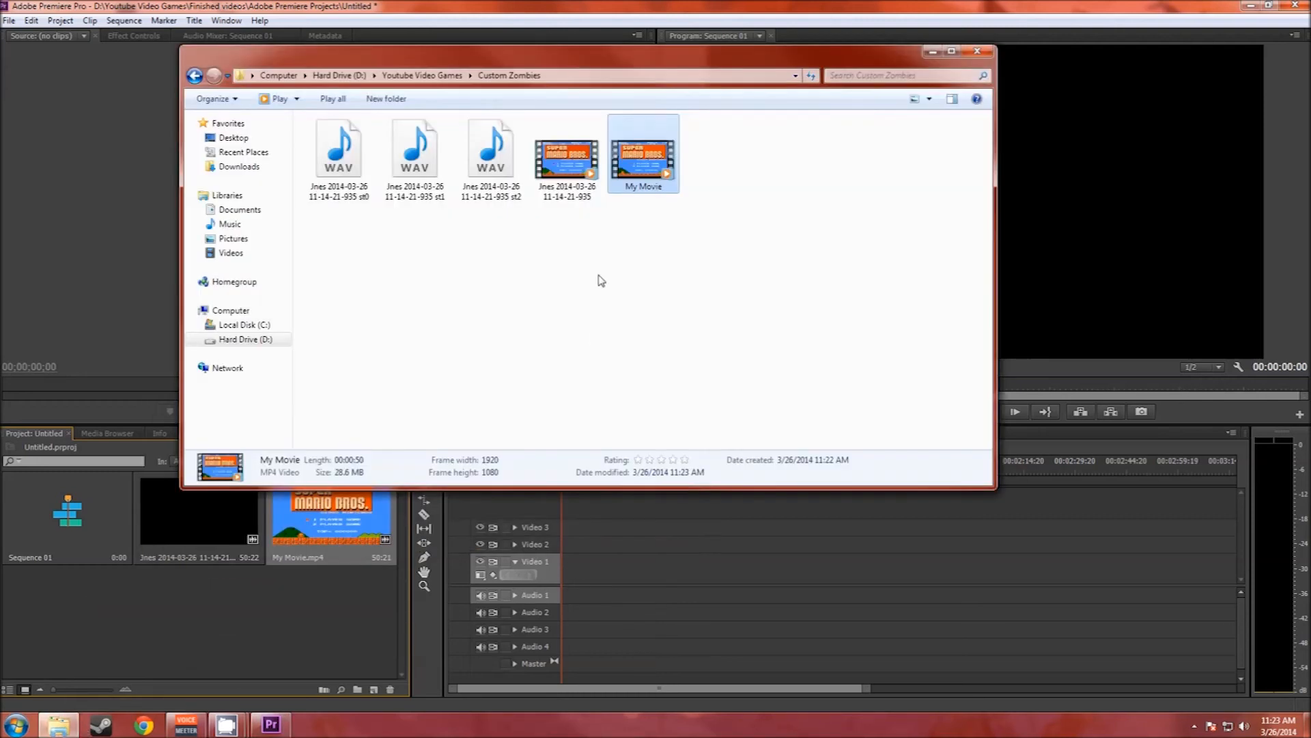
left_click_drag(633, 169, 563, 571)
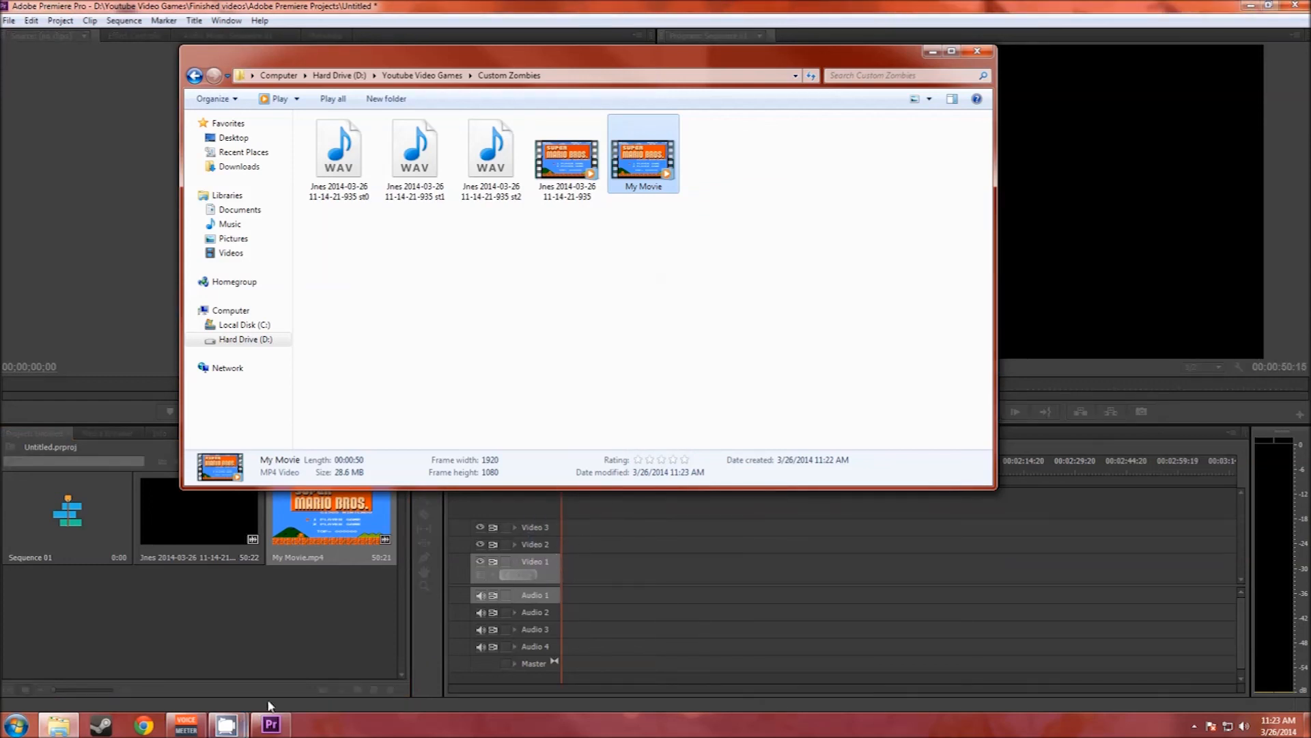
Step: Return to Premiere Pro and change the sequence settings to match the My Movie clip
left_click(271, 724)
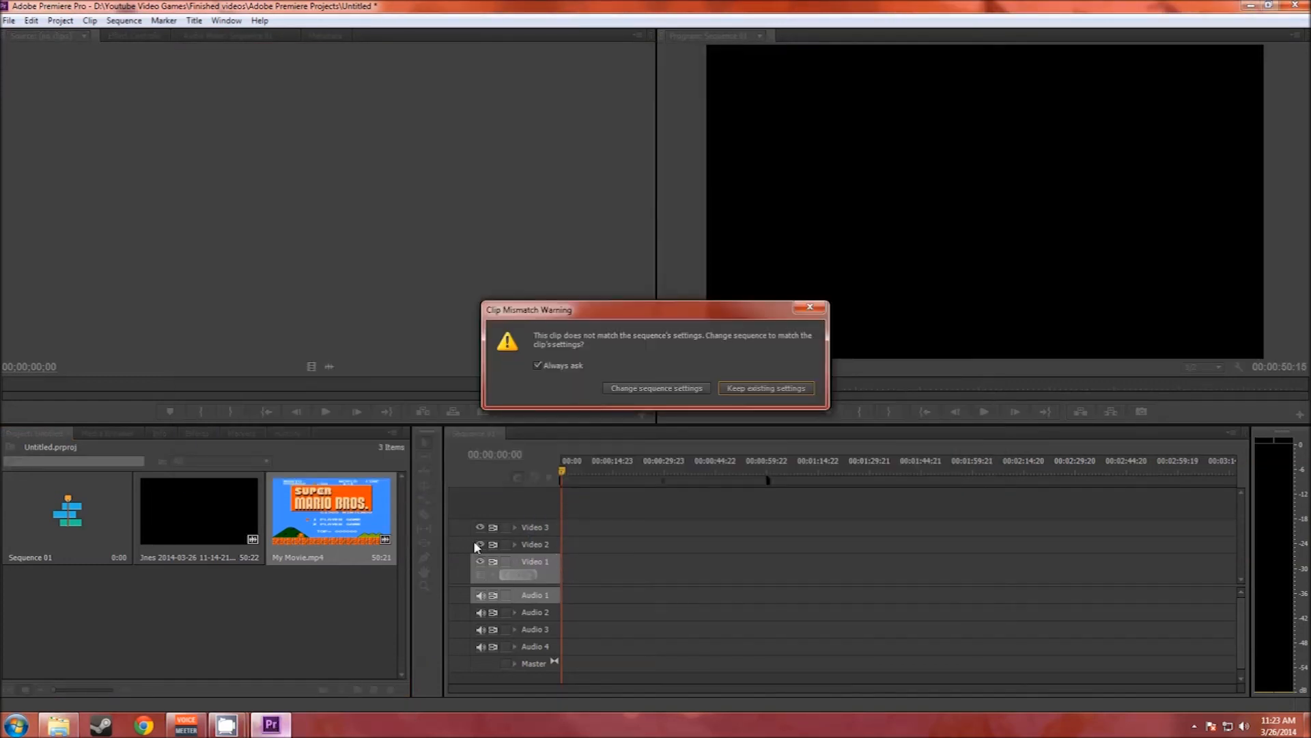
left_click(659, 388)
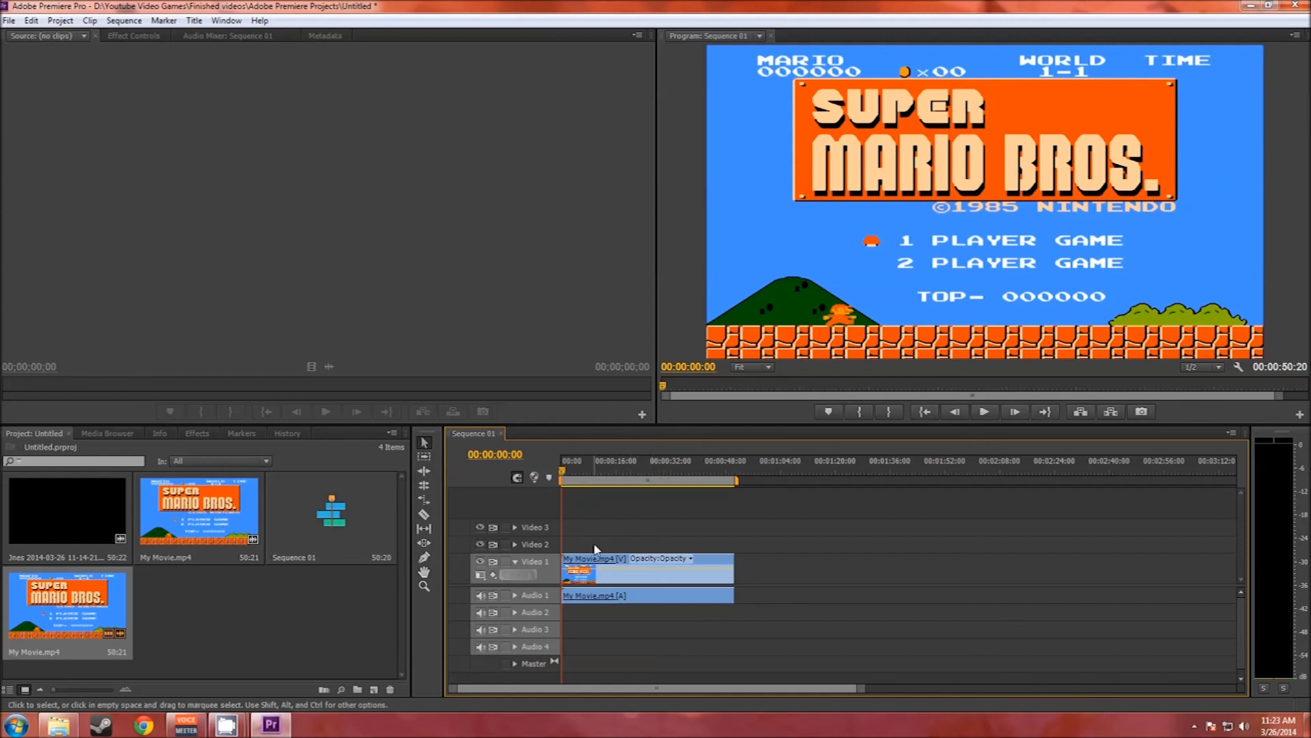
Step: Unlink the My Movie clip's video and audio in the timeline, and delete its audio from Audio 1
right_click(639, 572)
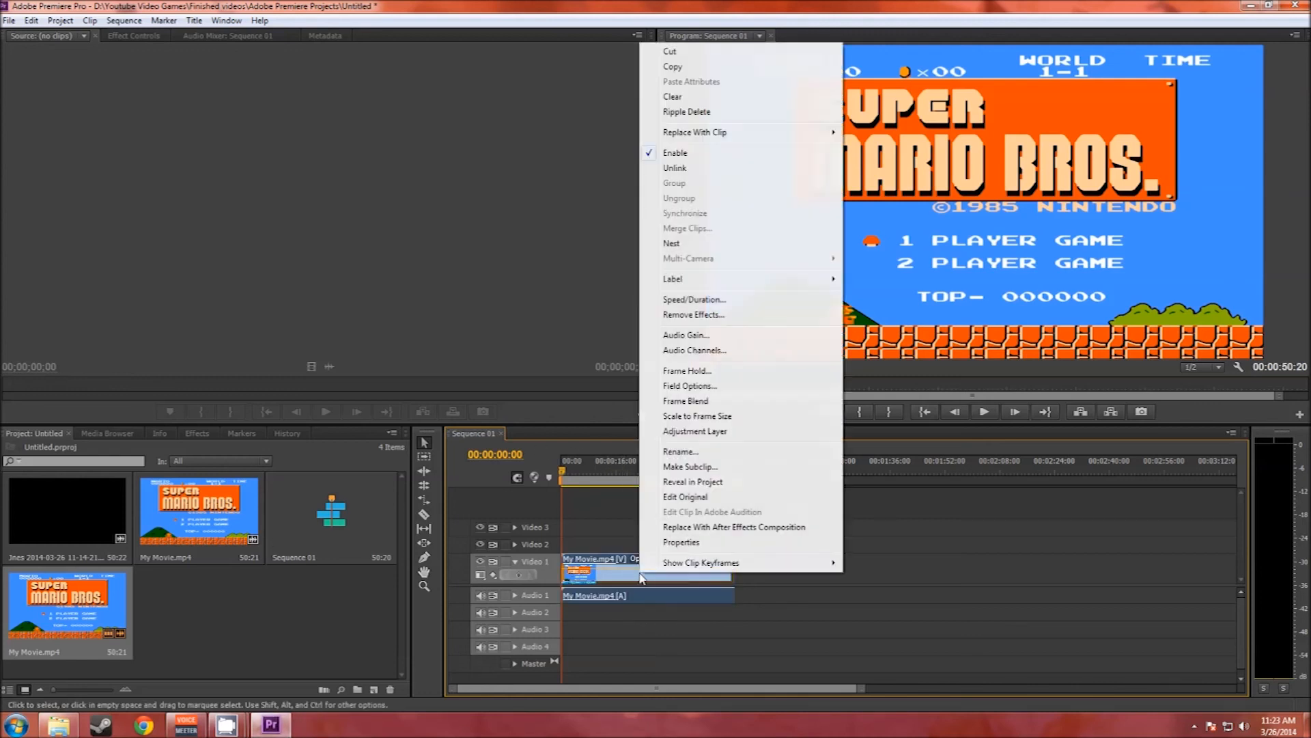
left_click(681, 173)
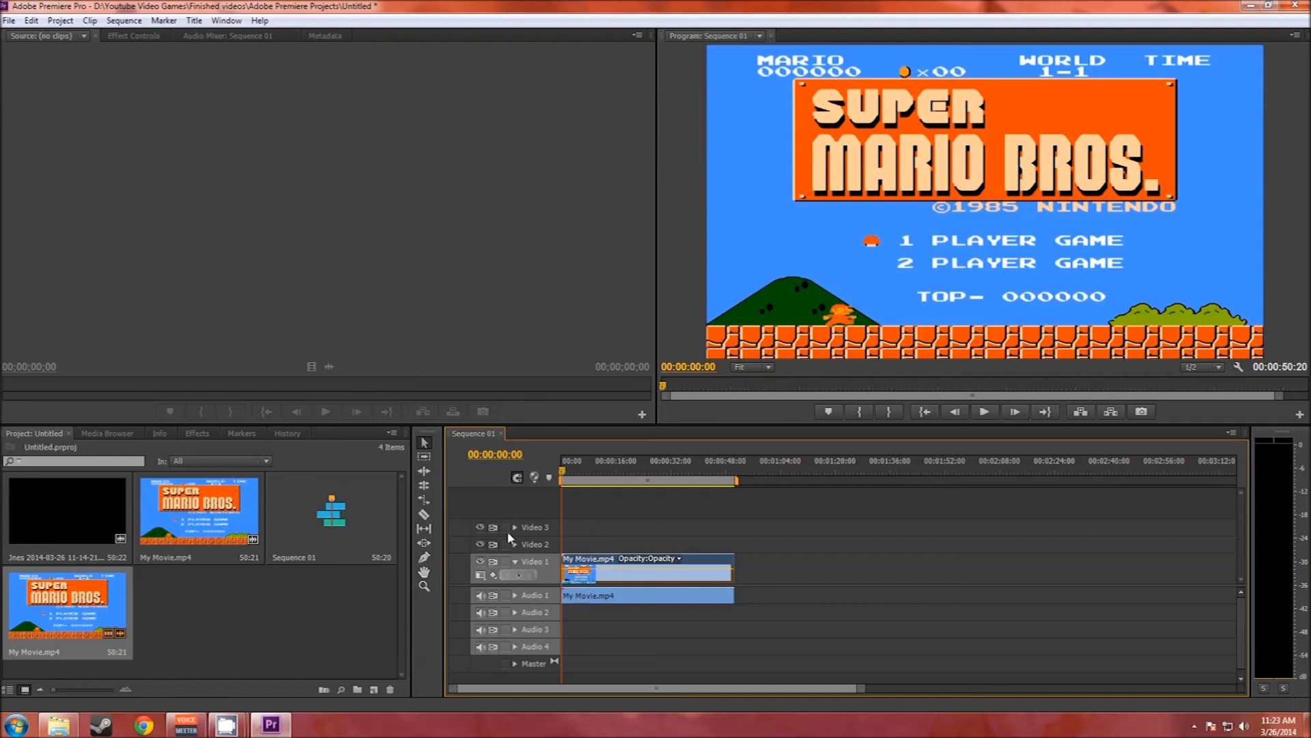
left_click(610, 597)
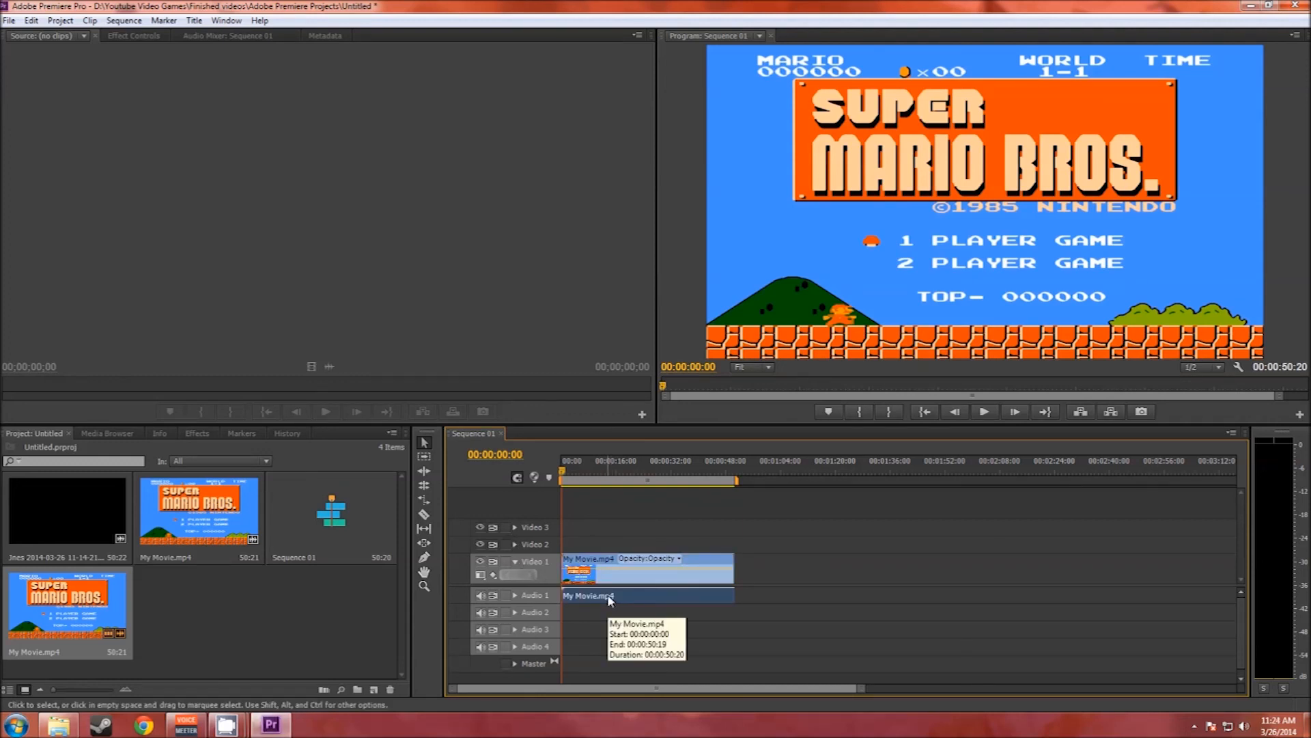
key("Delete")
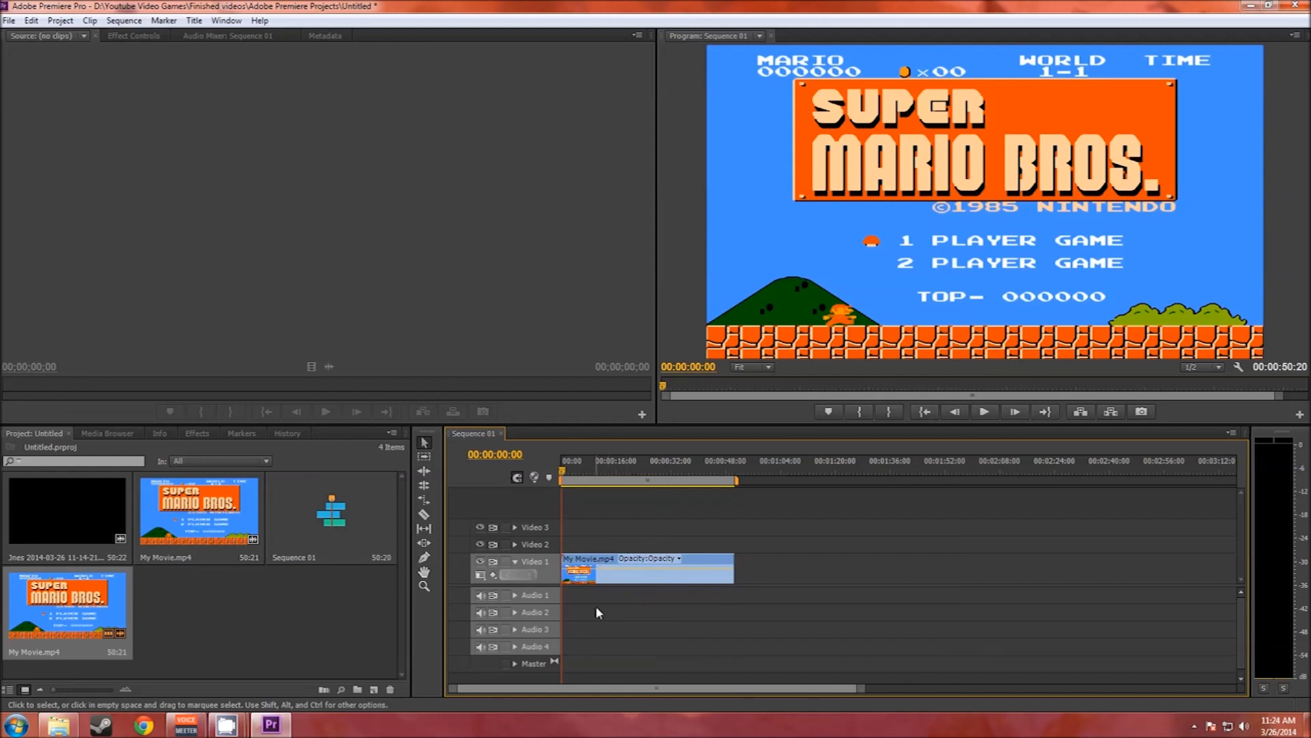
Step: Add the three Jnes WAV files from Custom Zombies to the sequence, aligning st0, st1 and st2 at the start of Audio 1, 2 and 3
left_click(59, 725)
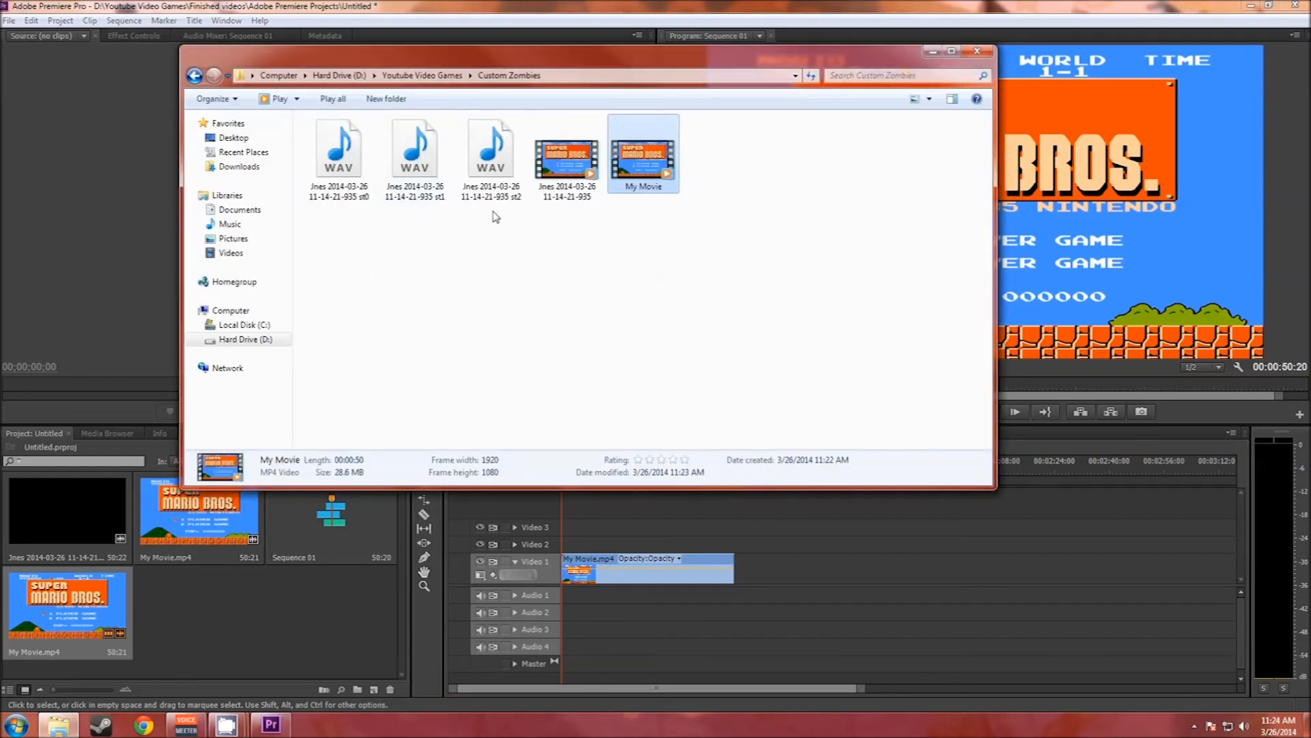
left_click_drag(496, 217, 581, 597)
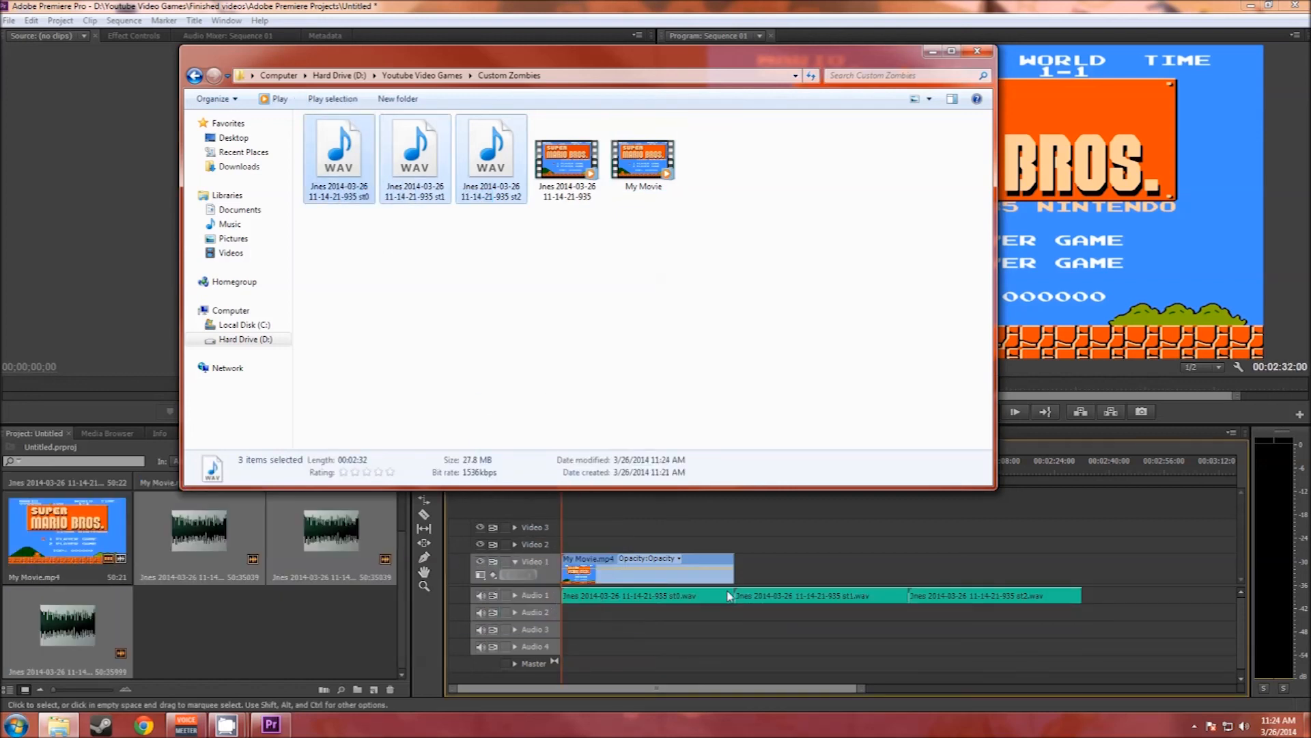
left_click_drag(793, 602, 622, 616)
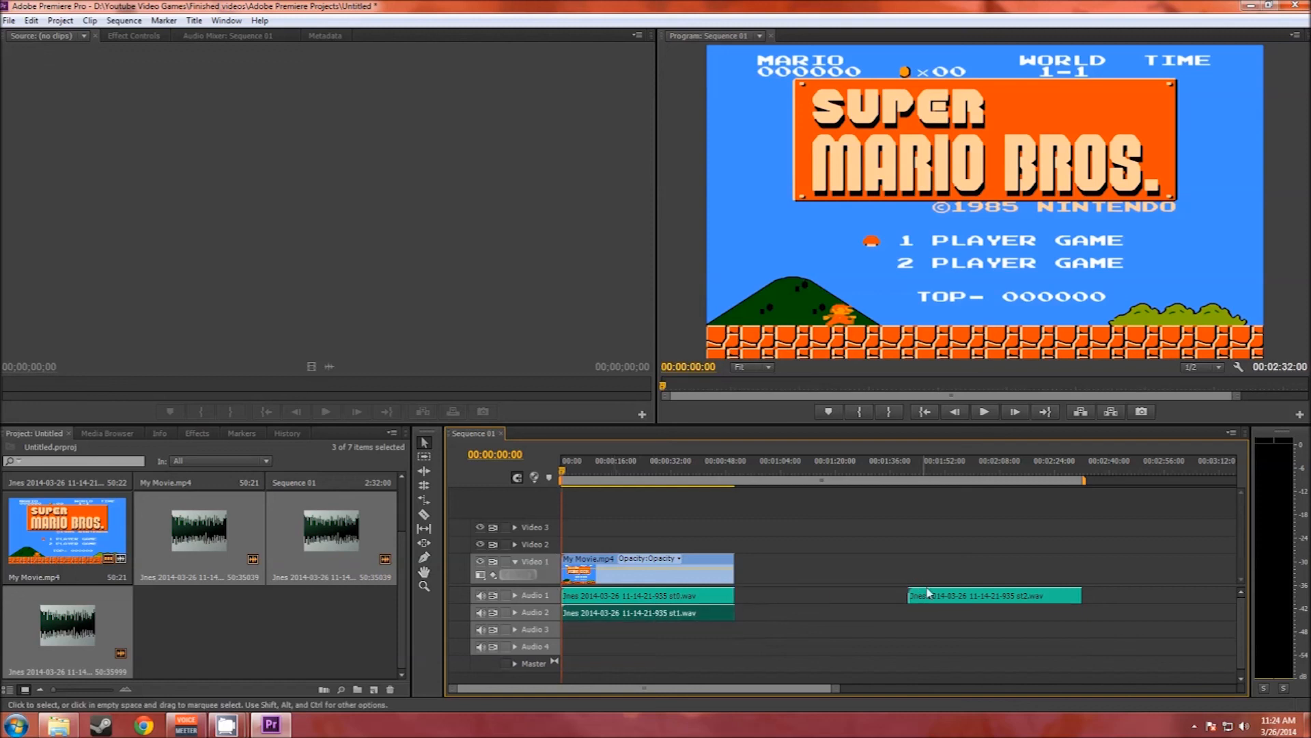
left_click_drag(928, 593, 652, 623)
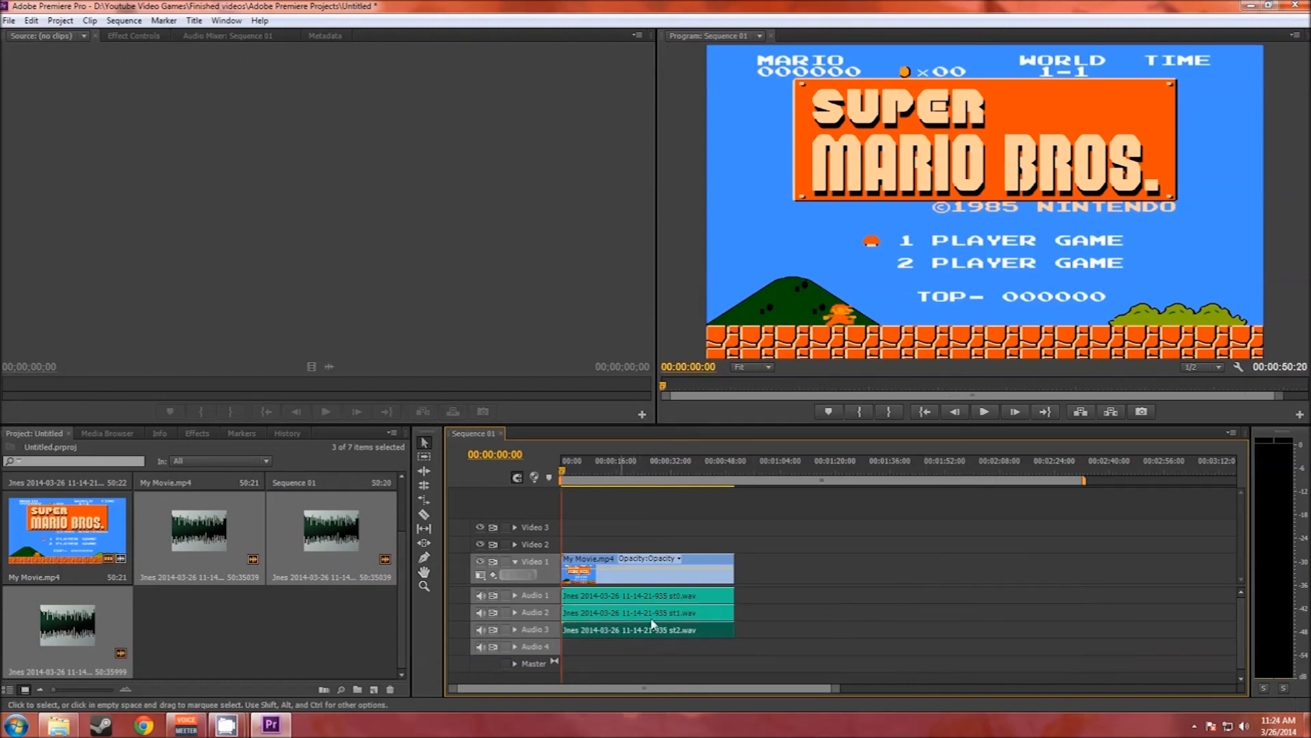